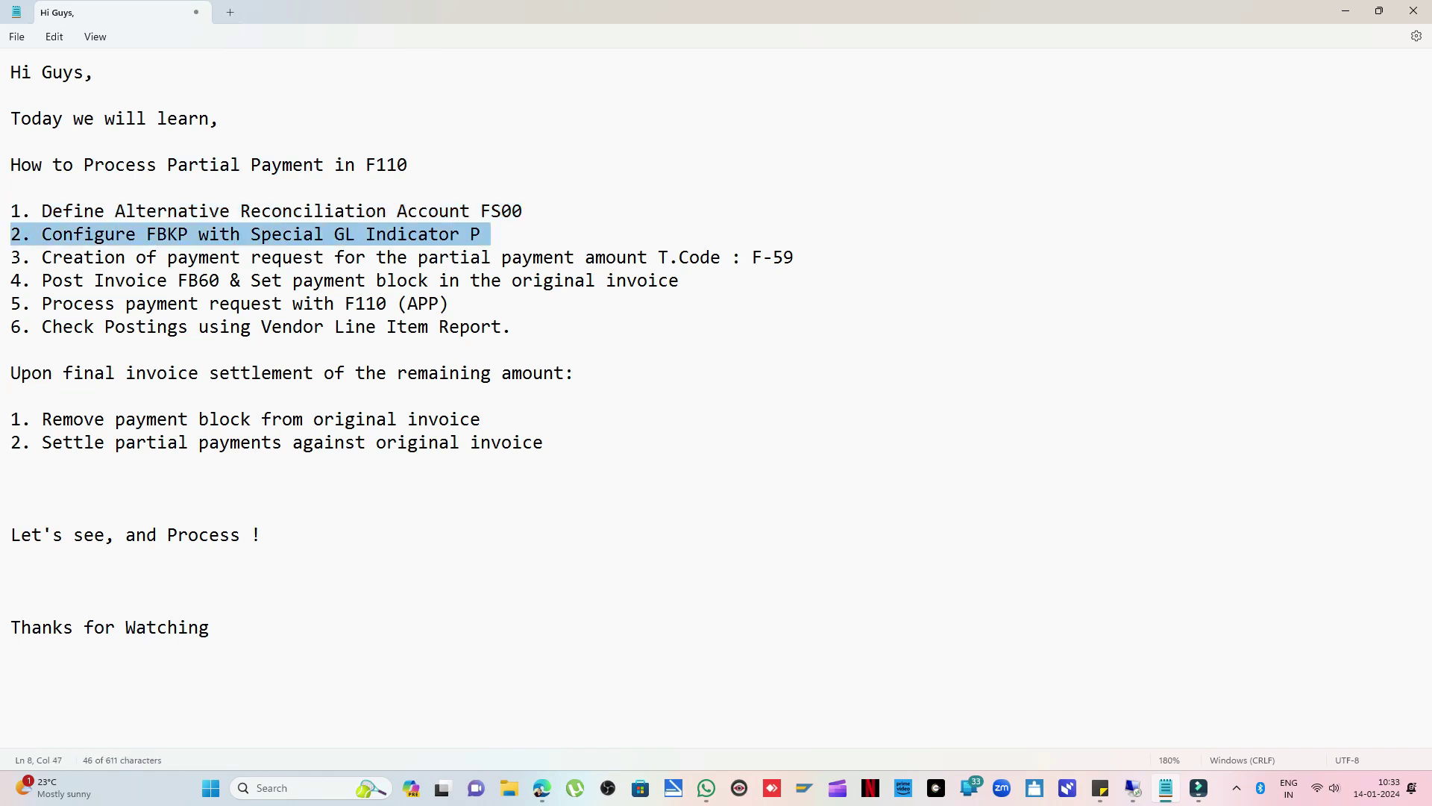
- Review the notes on processing a partial payment in F110 and settling the remaining invoice amount
drag(10, 281, 679, 281)
drag(450, 304, 524, 327)
click(10, 373)
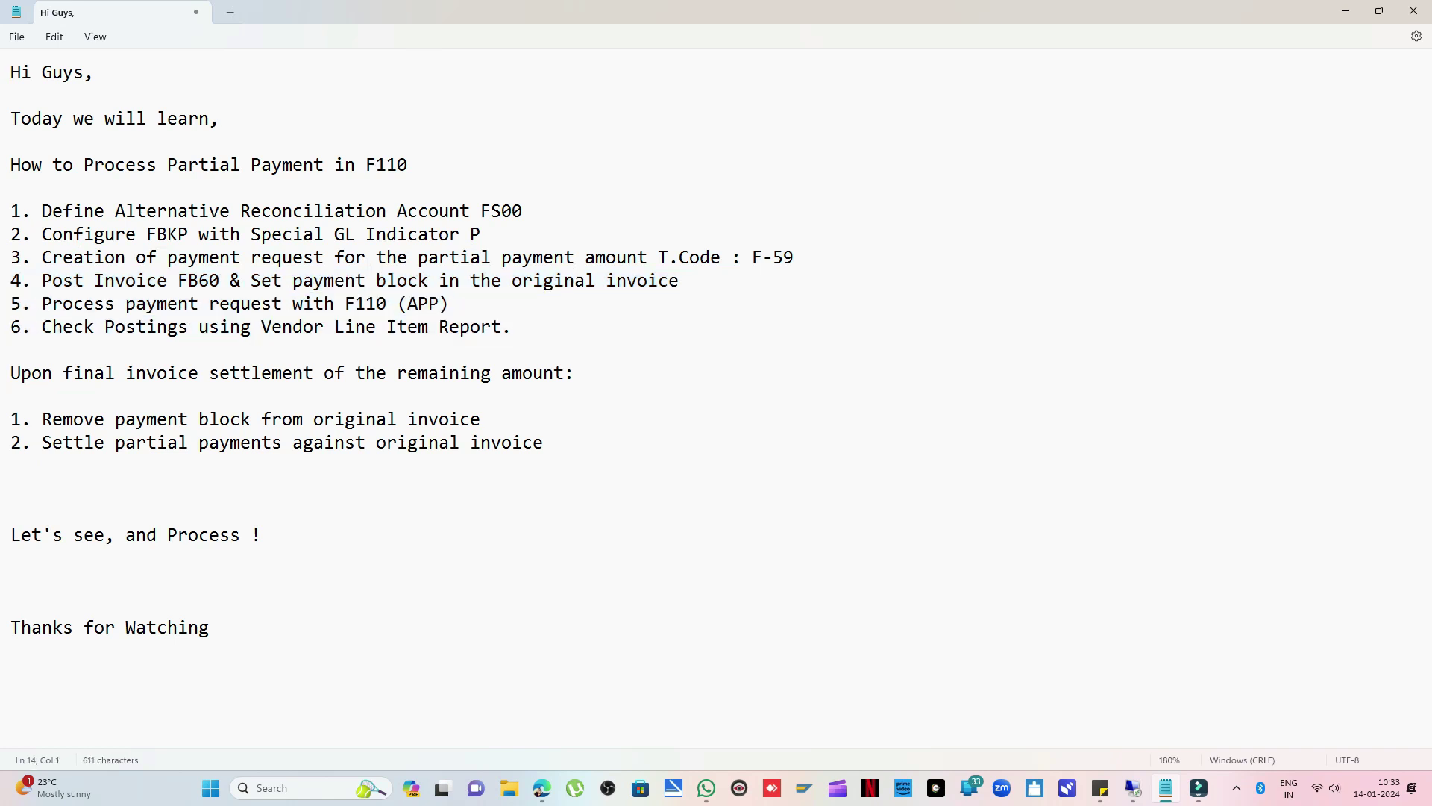
key(shift+Down)
key(Down)
key(shift+Down)
key(shift+End)
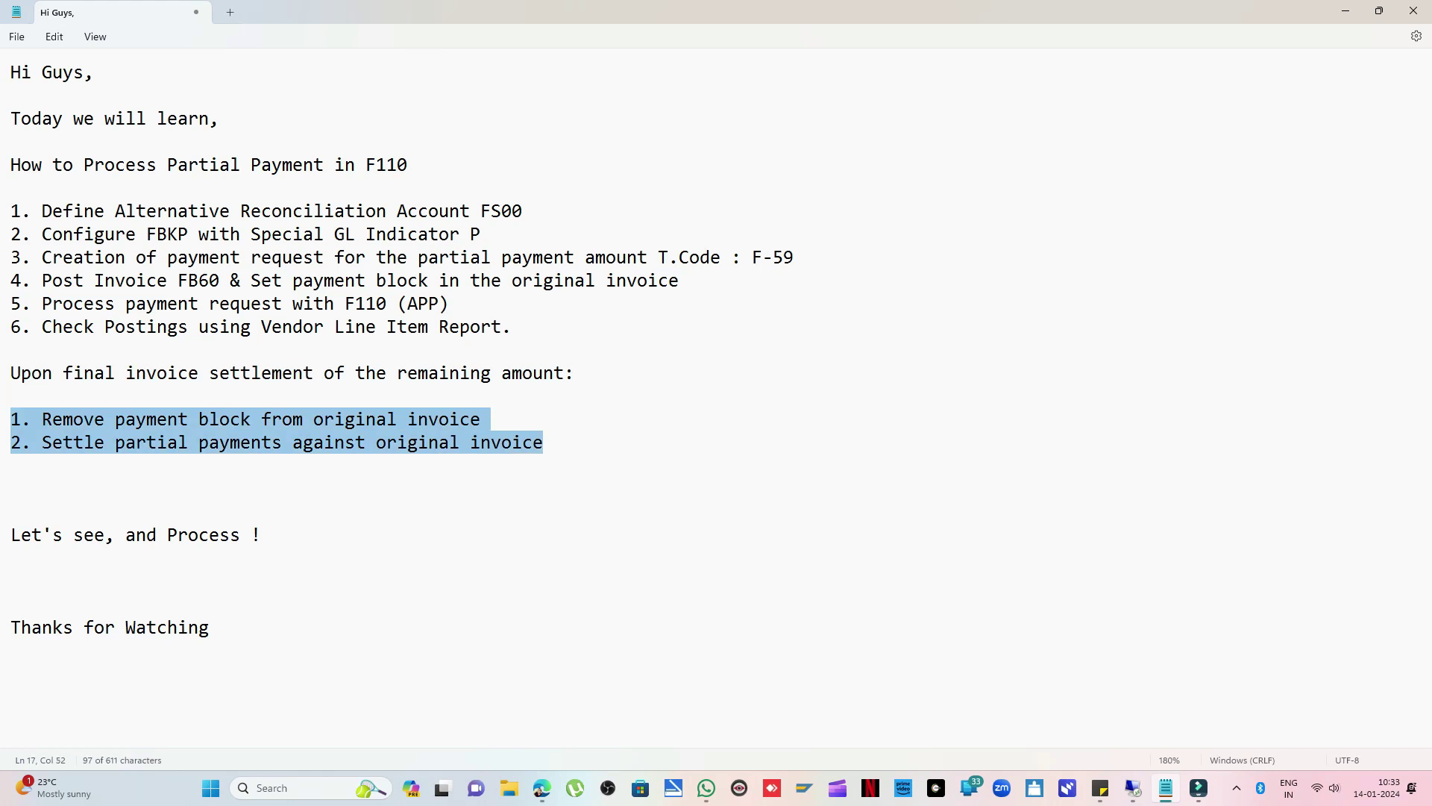
key(Down)
key(Down)
key(Down)
key(Down)
key(shift+Home)
key(Down)
key(Up)
key(shift+End)
key(Right)
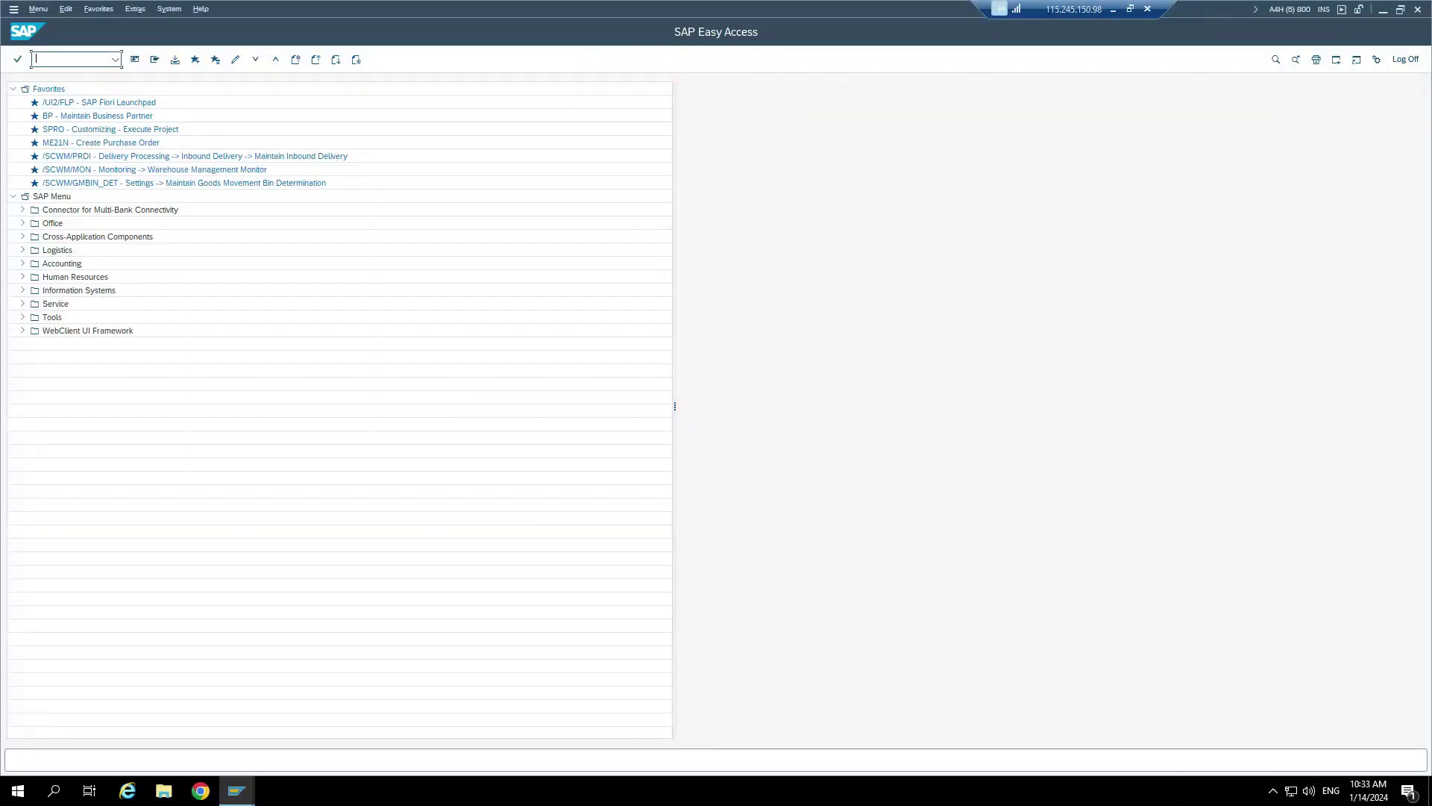
- Open FS00 for company code BOB and examine the master data of G/L account 100500 Sundry Creditor A/c
text(fs00)
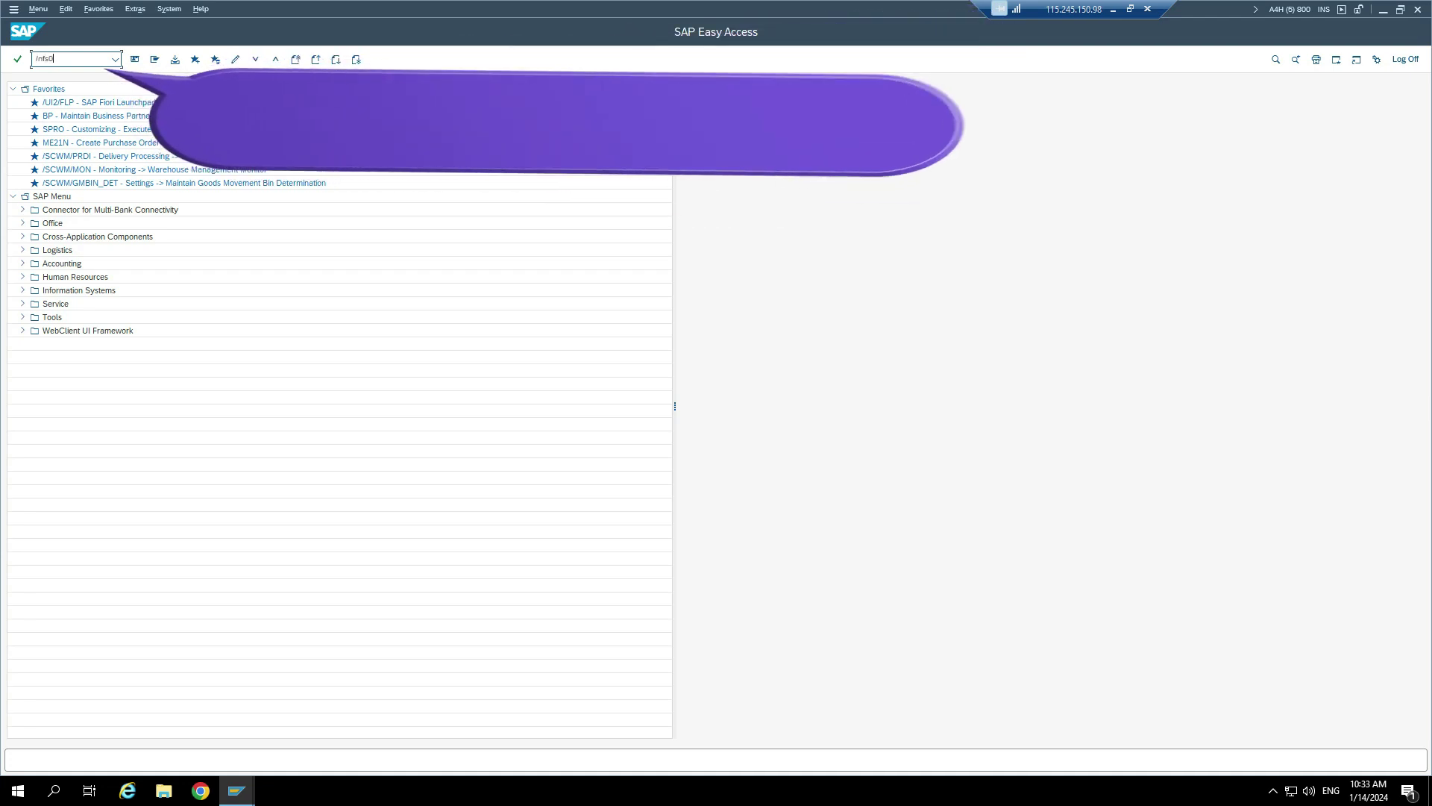
key(Return)
click(123, 86)
key(Return)
click(14, 174)
click(118, 255)
click(47, 85)
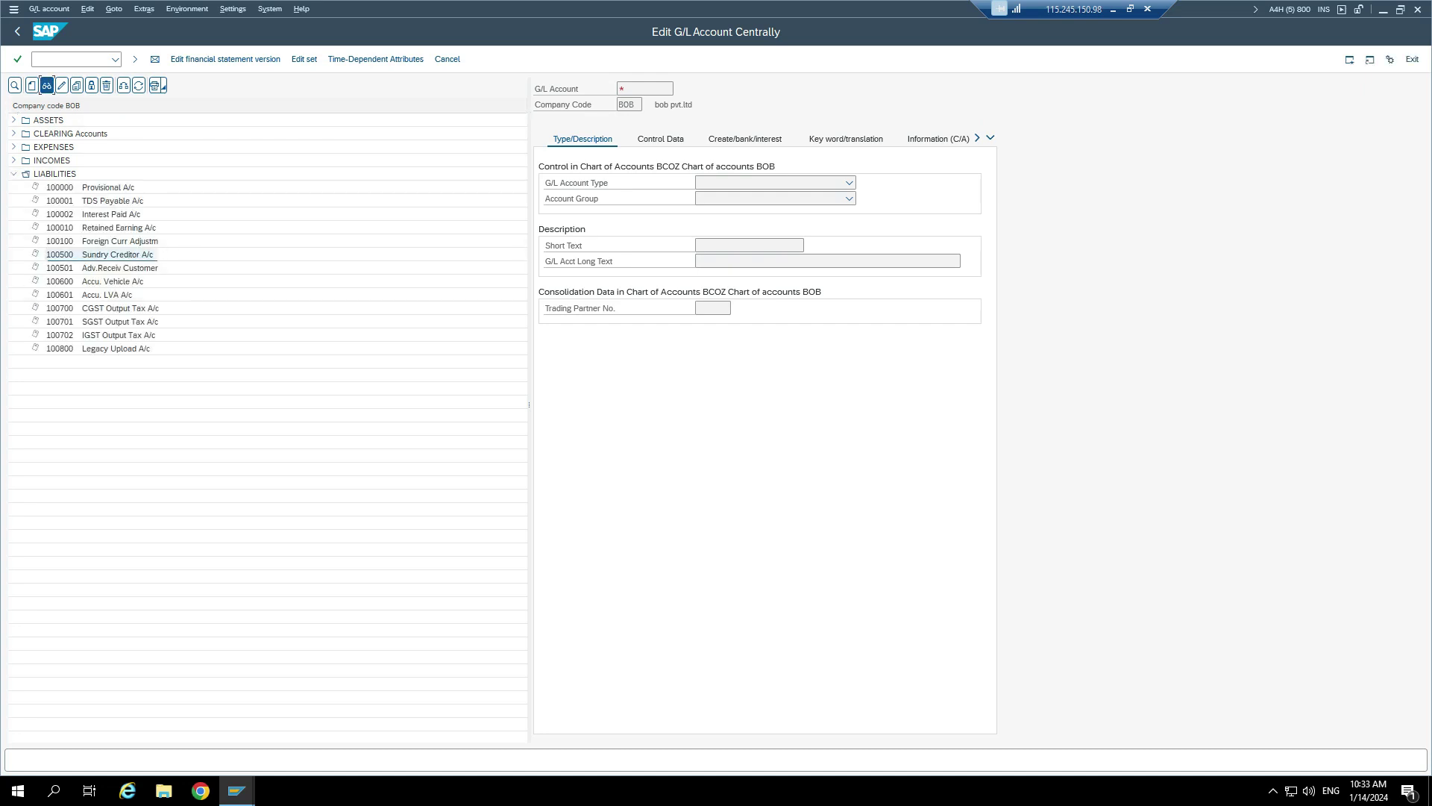
click(660, 139)
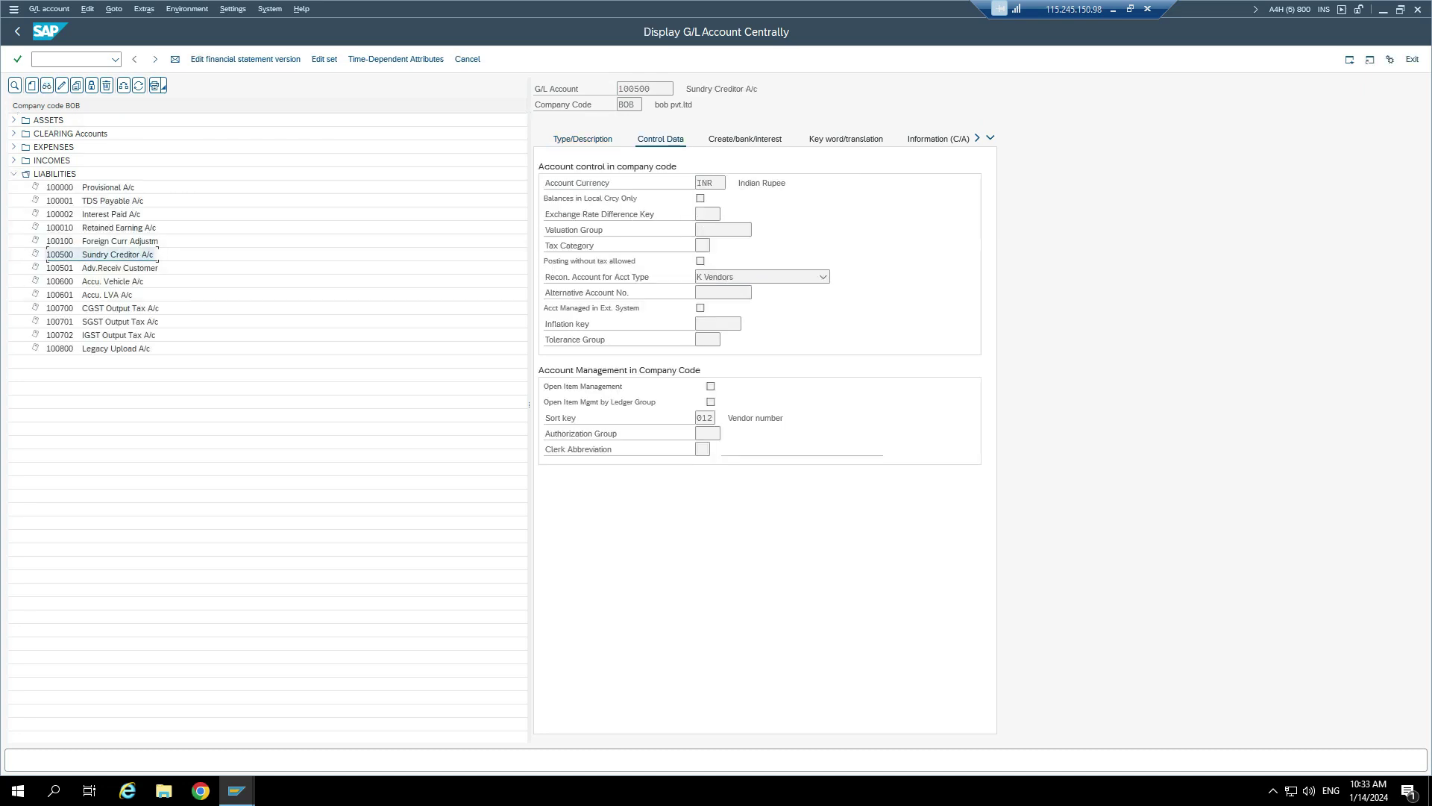
click(745, 138)
click(583, 138)
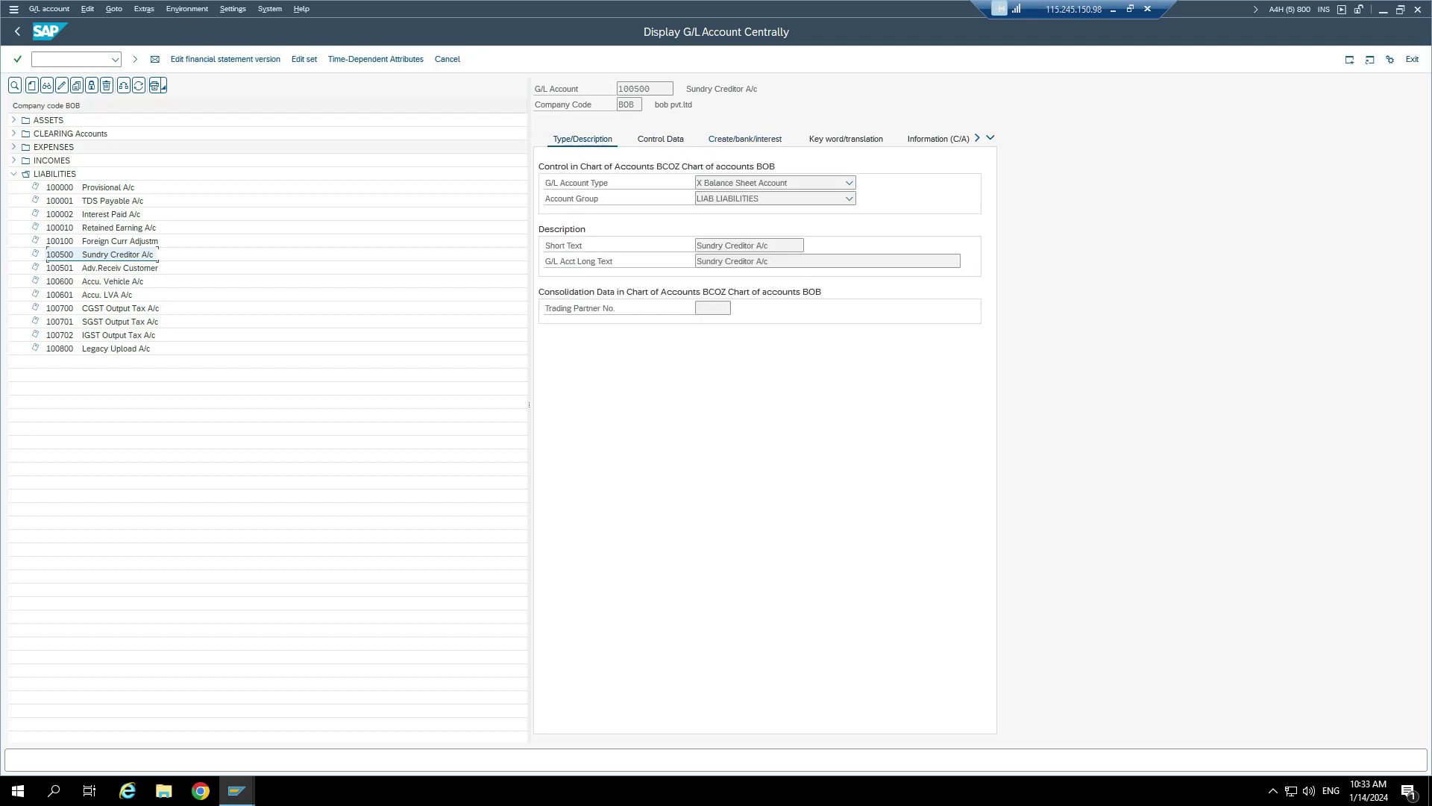
- Examine the control data and the create/bank/interest settings of asset account 200501 Adv.Given Vendor
click(13, 120)
click(97, 187)
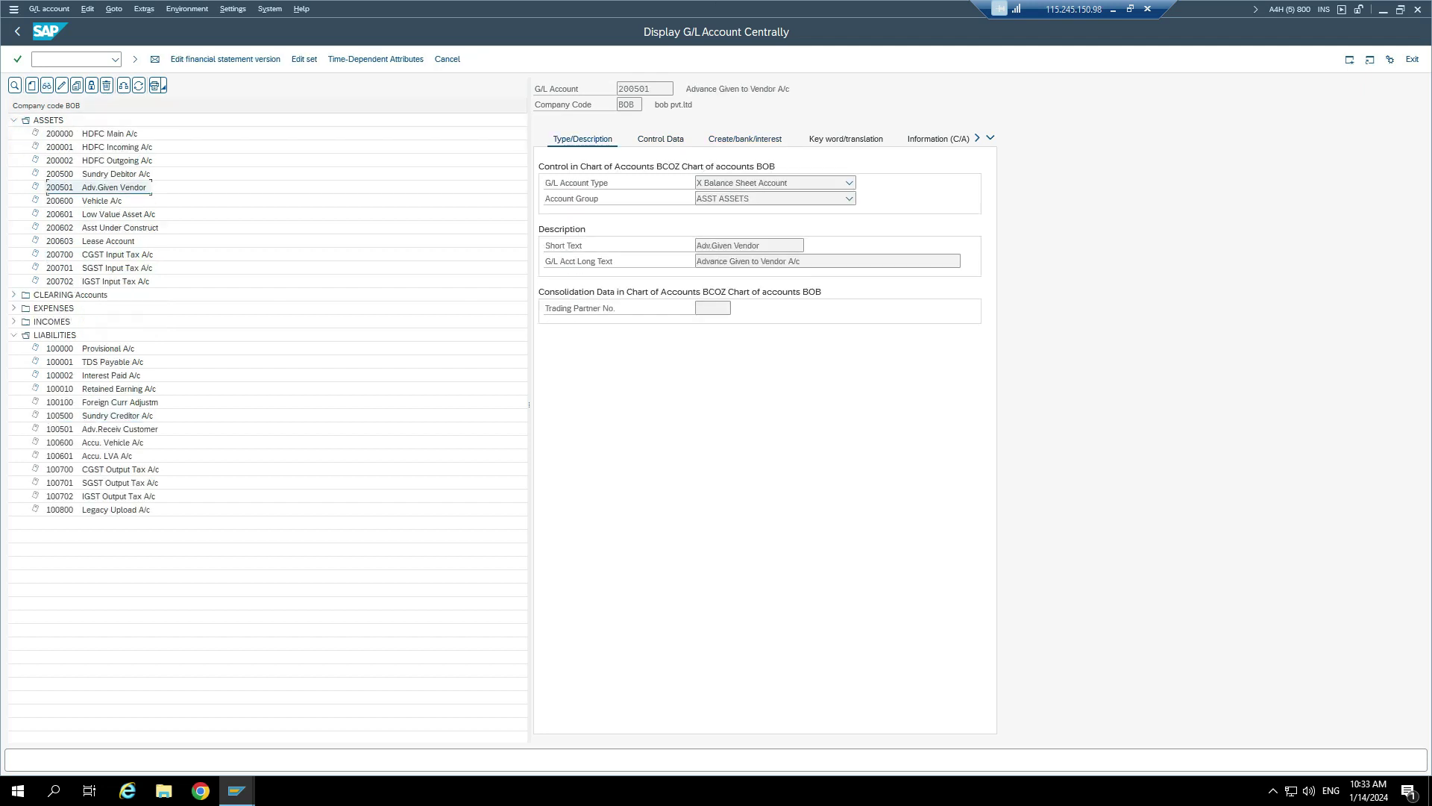
click(660, 139)
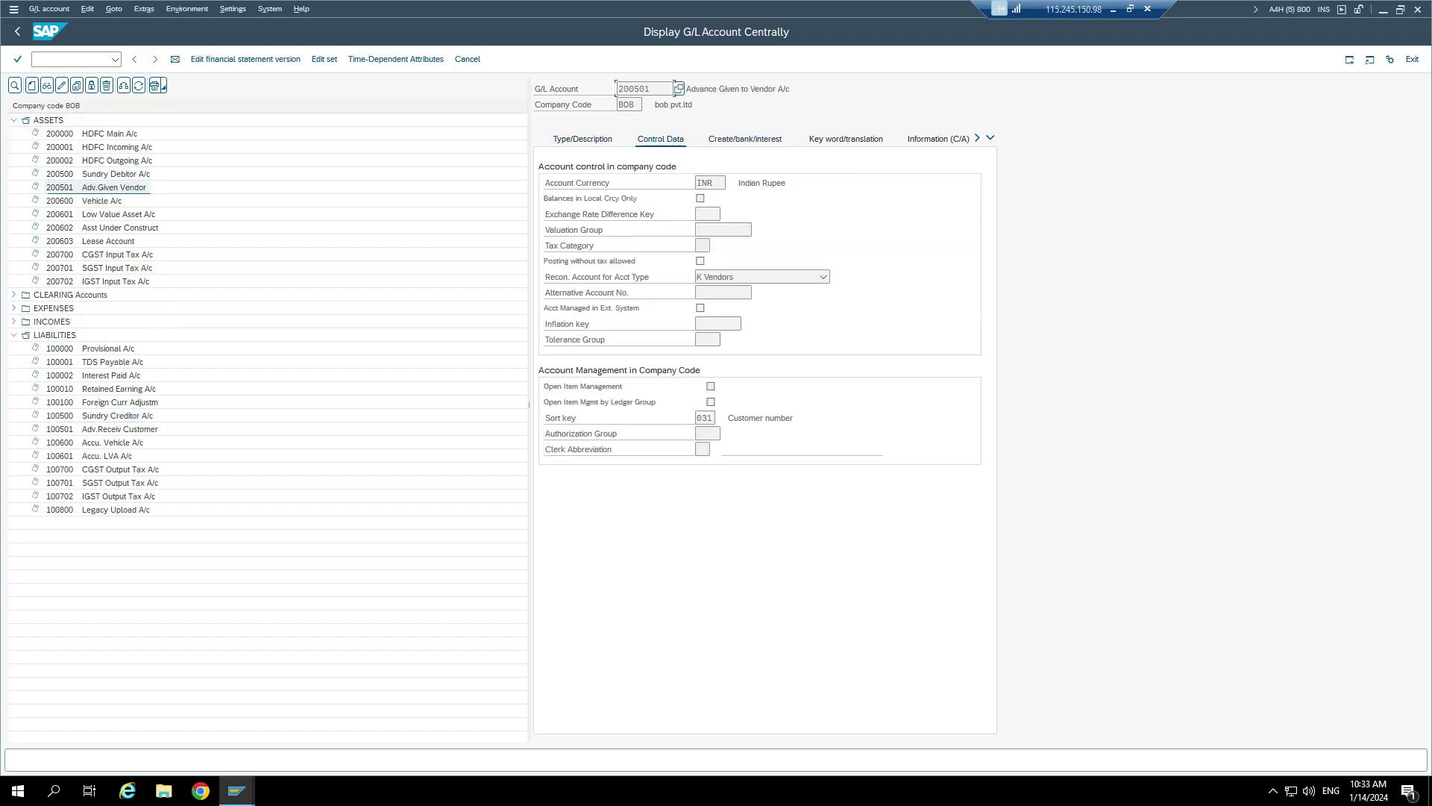
click(745, 138)
click(661, 139)
- Open the Special G/L configuration in FBKP and check the vendor payment request (K, P) account assignment for chart of accounts BCOZ
text(/nfbkp)
key(Return)
double_click(71, 246)
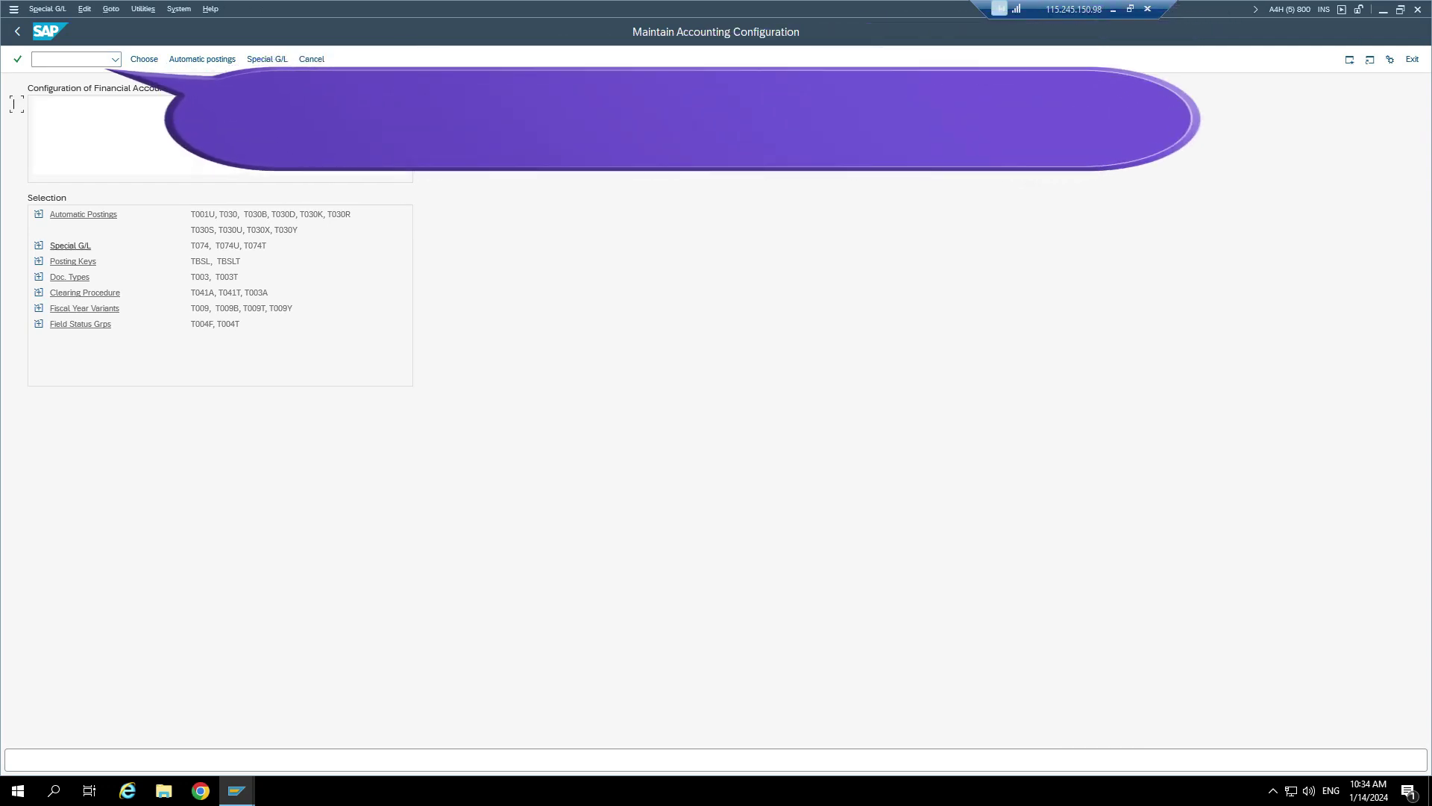
click(216, 668)
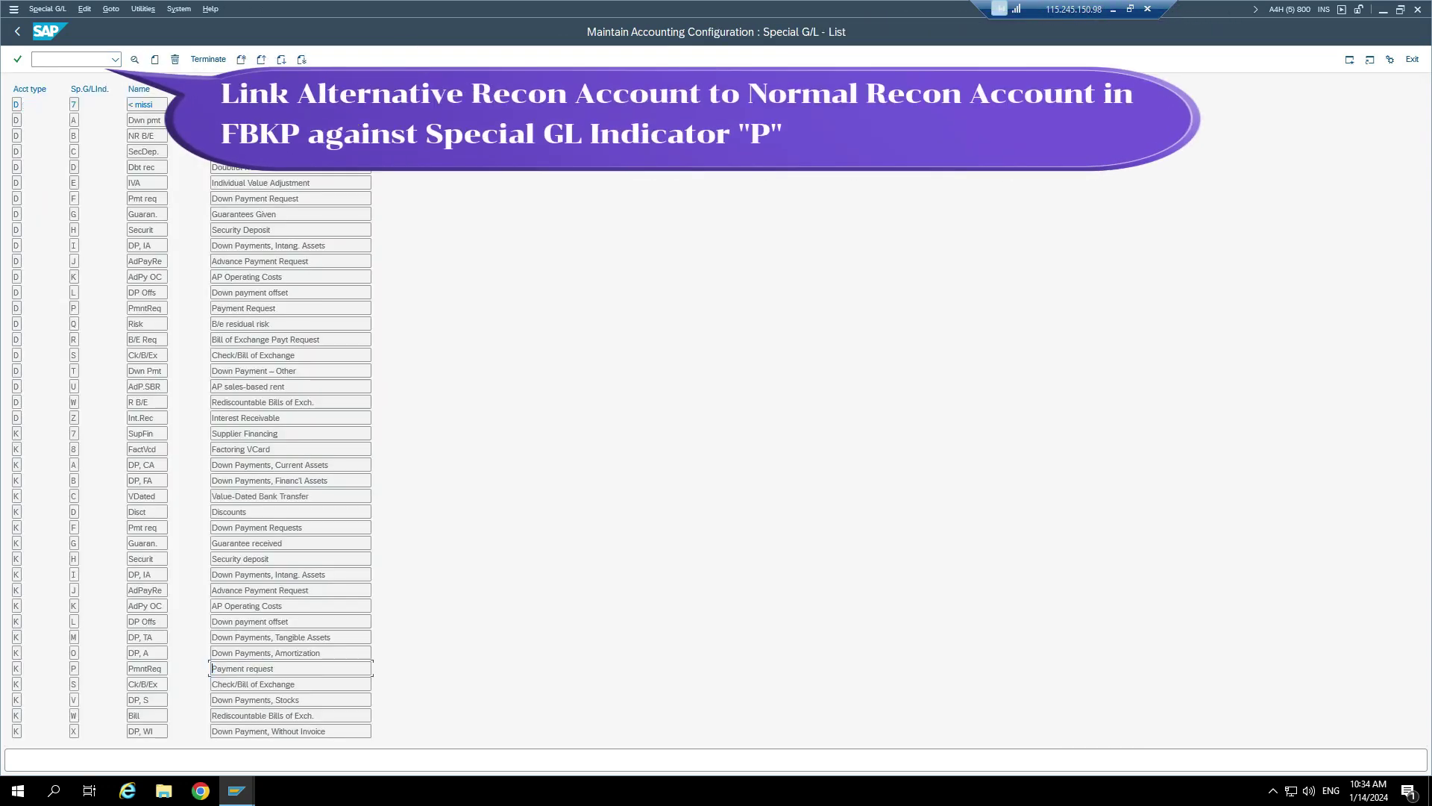
key(F2)
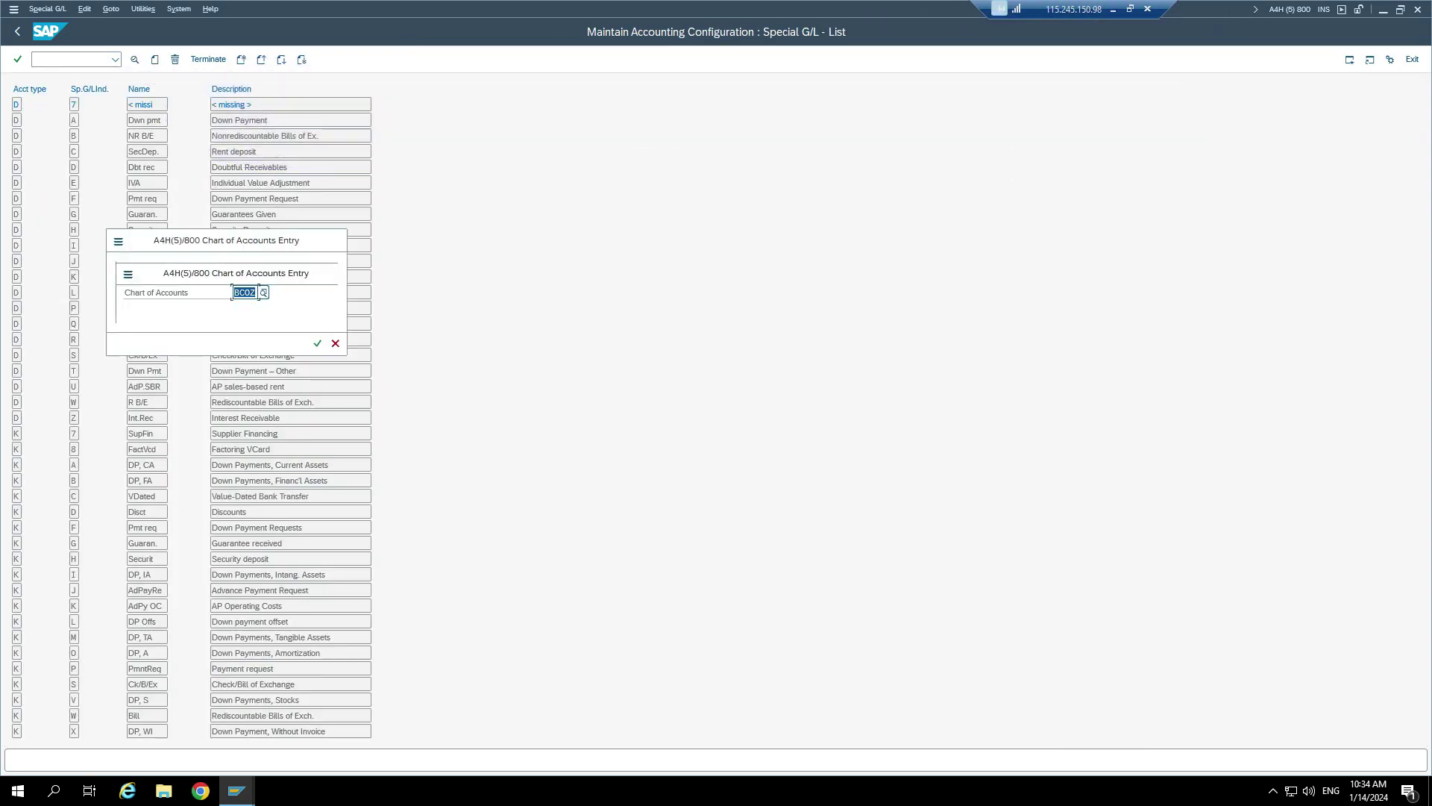
key(Return)
double_click(103, 167)
double_click(30, 167)
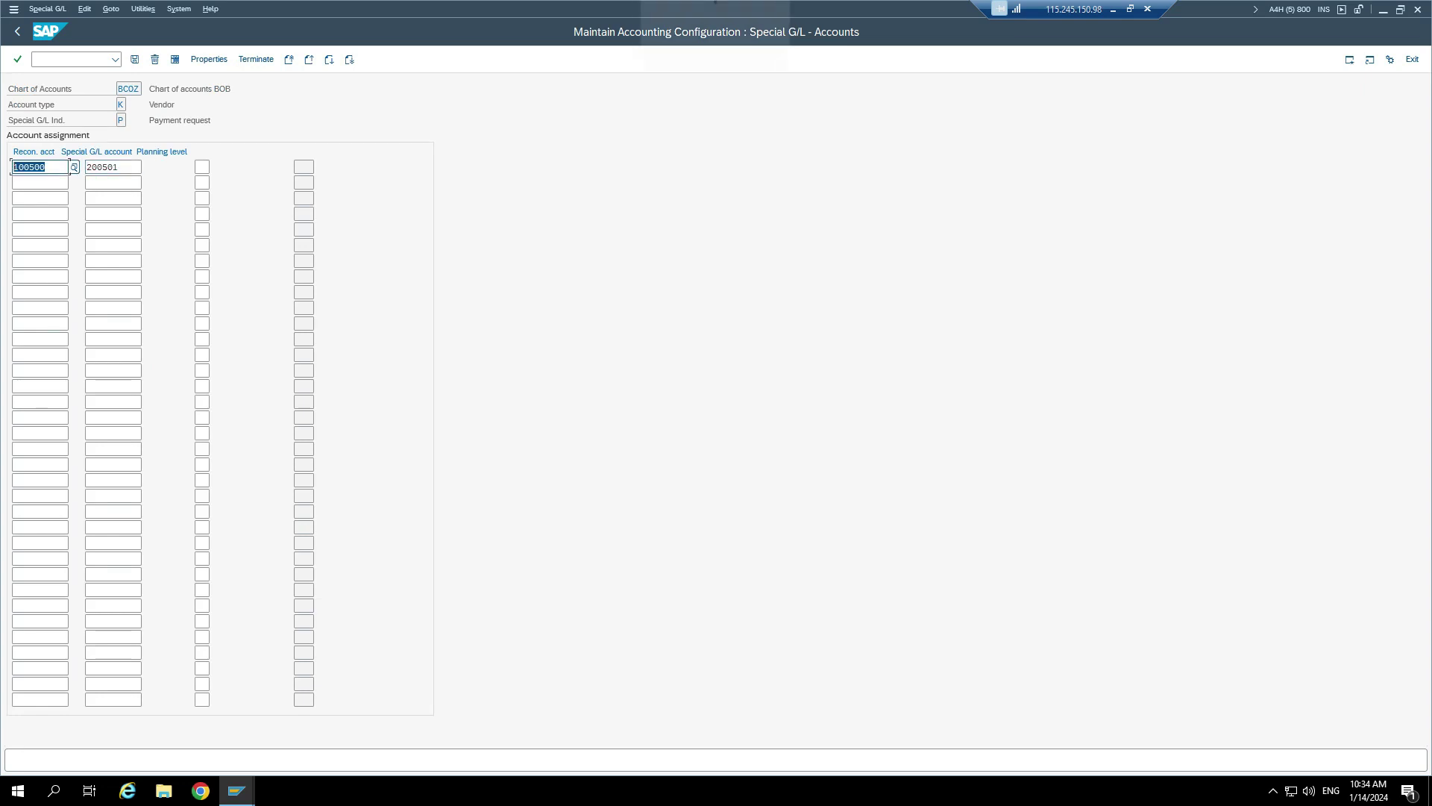
- Start a vendor invoice in FB60 for supplier 8 with invoice date 14012024 and business place and section bob
click(70, 60)
text(/nfb60)
key(Return)
text(8)
click(124, 150)
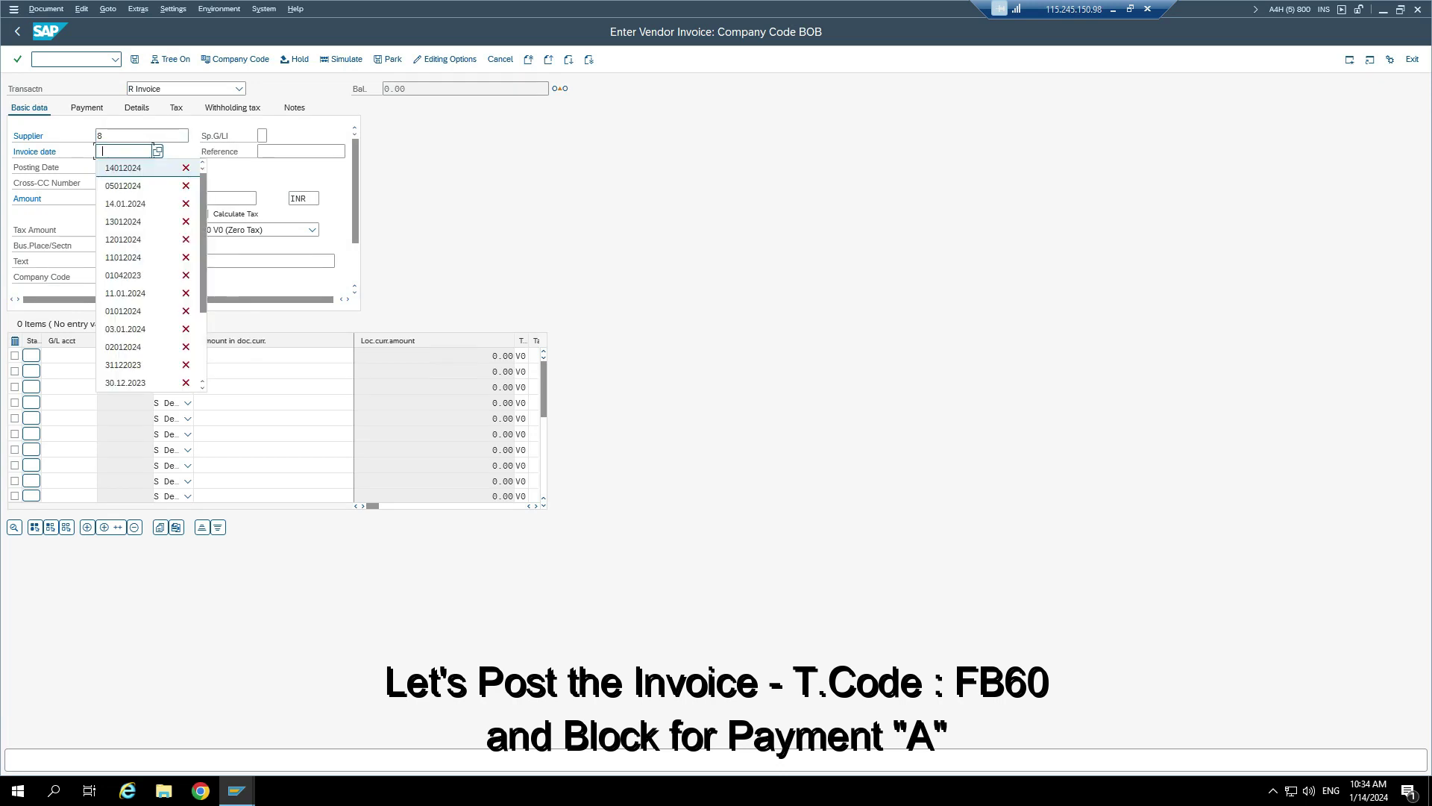
key(Return)
key(Tab)
key(Tab)
key(Tab)
key(Tab)
key(Tab)
key(Tab)
key(Tab)
key(Tab)
key(Tab)
text(bob)
key(Tab)
text(bob)
key(Tab)
key(Tab)
key(Tab)
key(Tab)
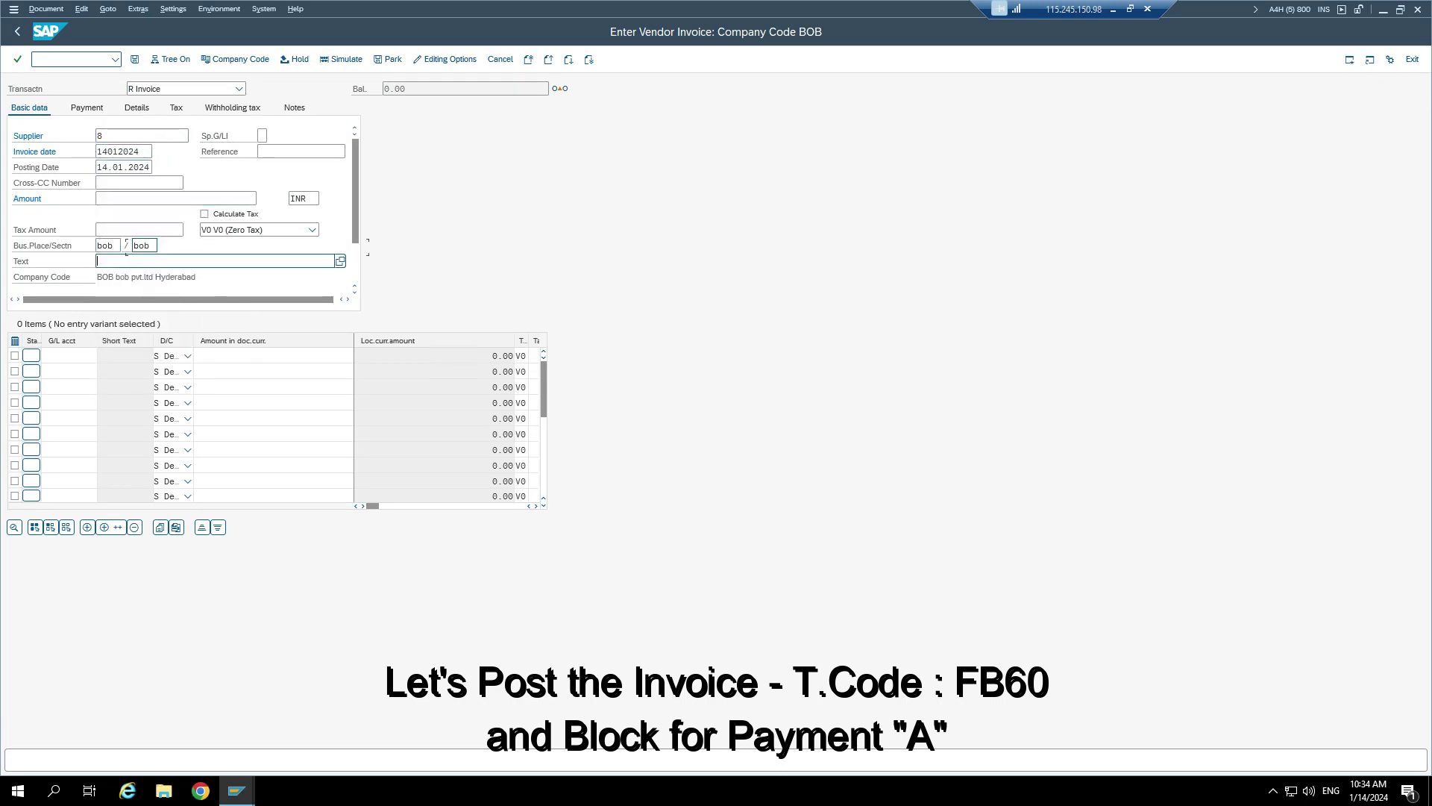
- Add a debit line to G/L account 400000 for 10000 with cost center 1000
key(Down)
key(Tab)
key(Tab)
text(10000)
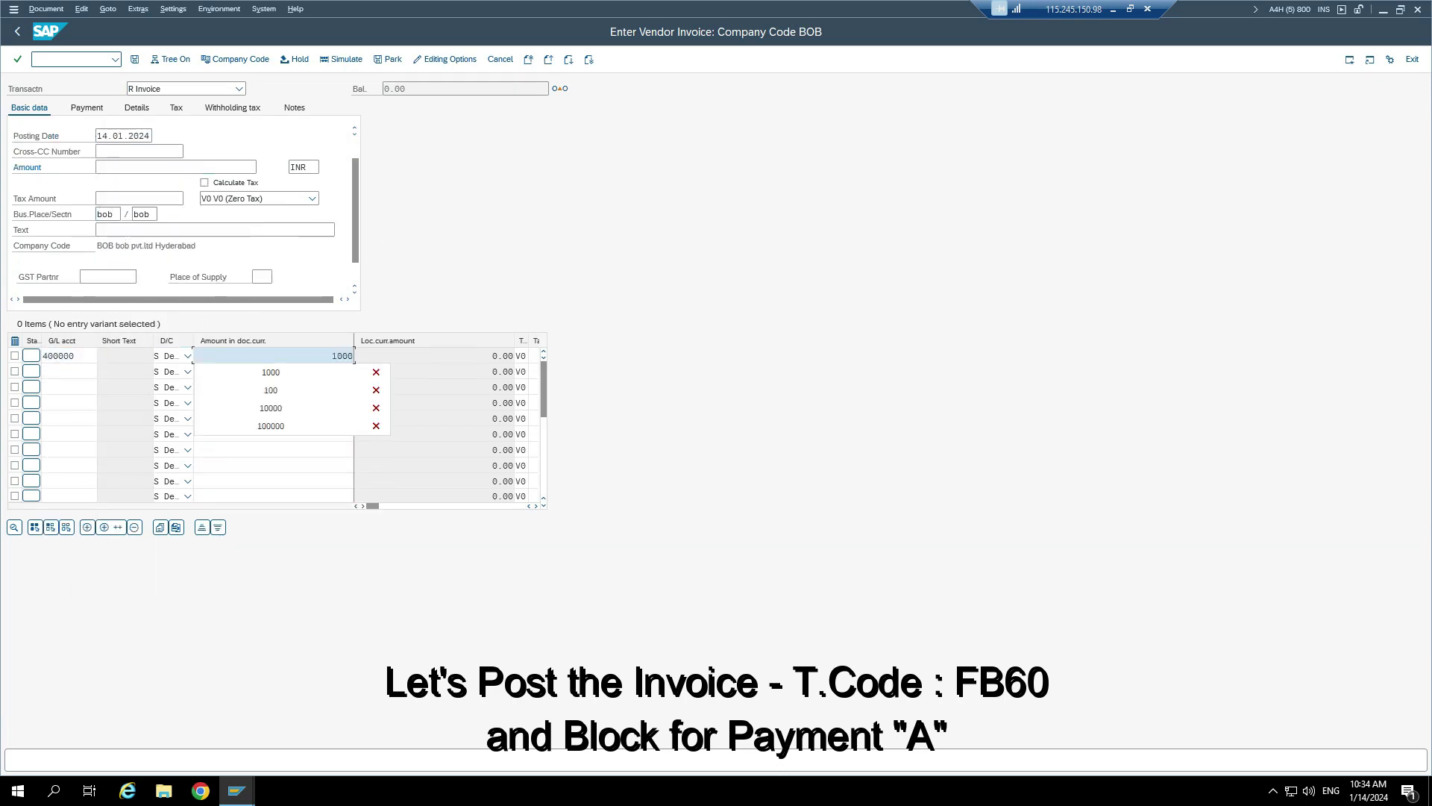
key(Tab)
key(Tab)
key(Tab)
key(Tab)
key(Tab)
key(Tab)
key(Tab)
key(Tab)
key(Tab)
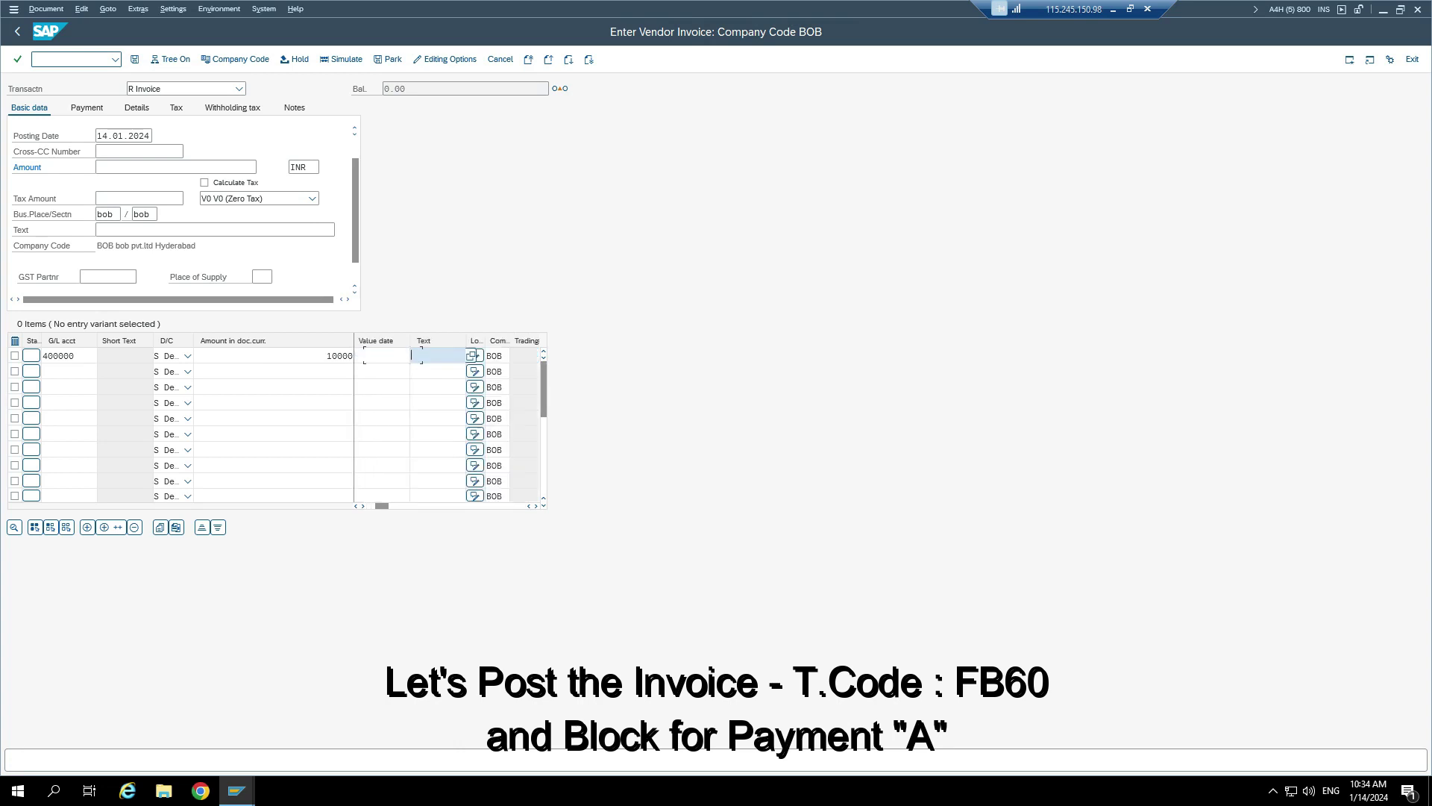
text(1000)
key(Return)
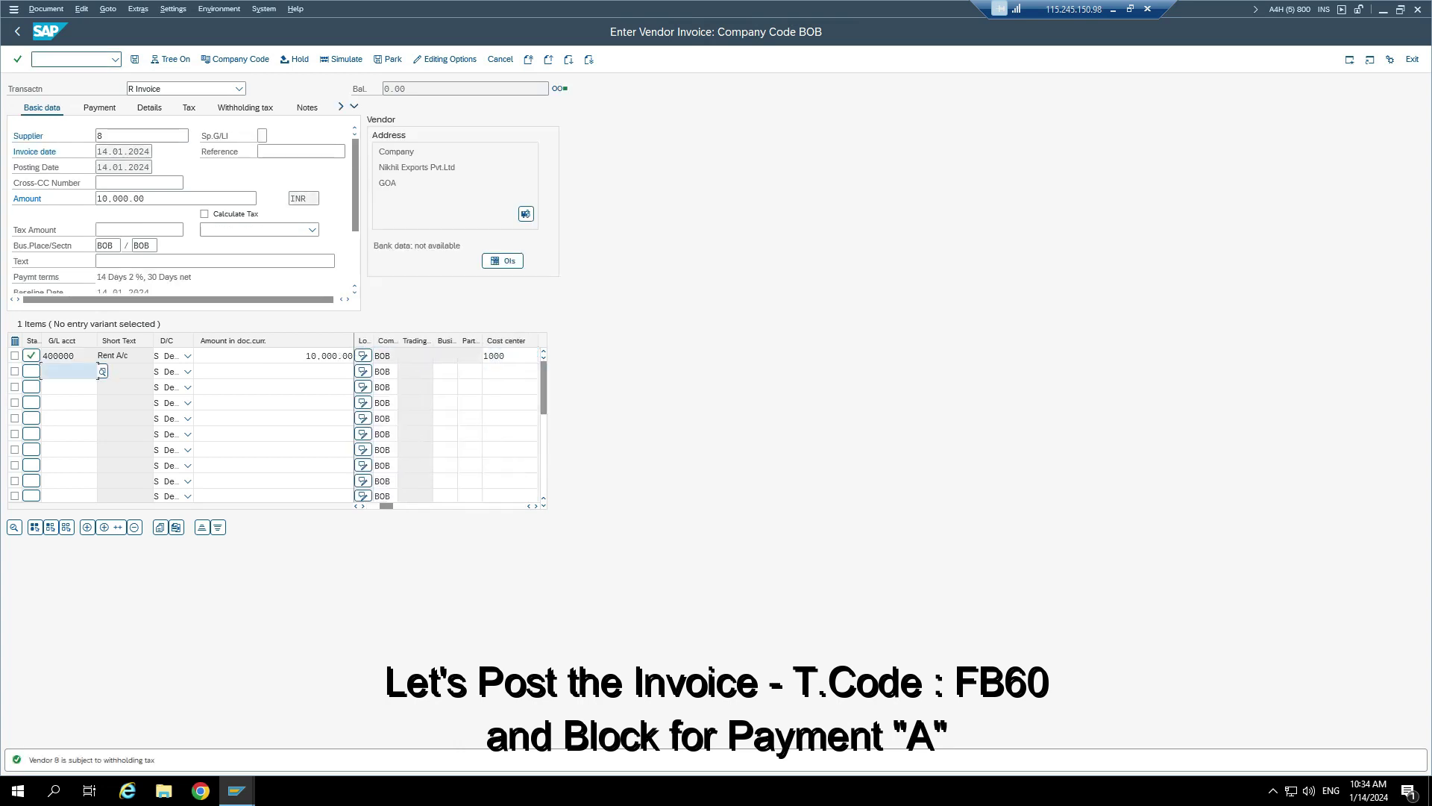
- Select tax code V1 (CGST 5%+SGST 5%) with tax calculation on, and set the invoice amount to 11000
click(312, 230)
click(254, 263)
click(204, 214)
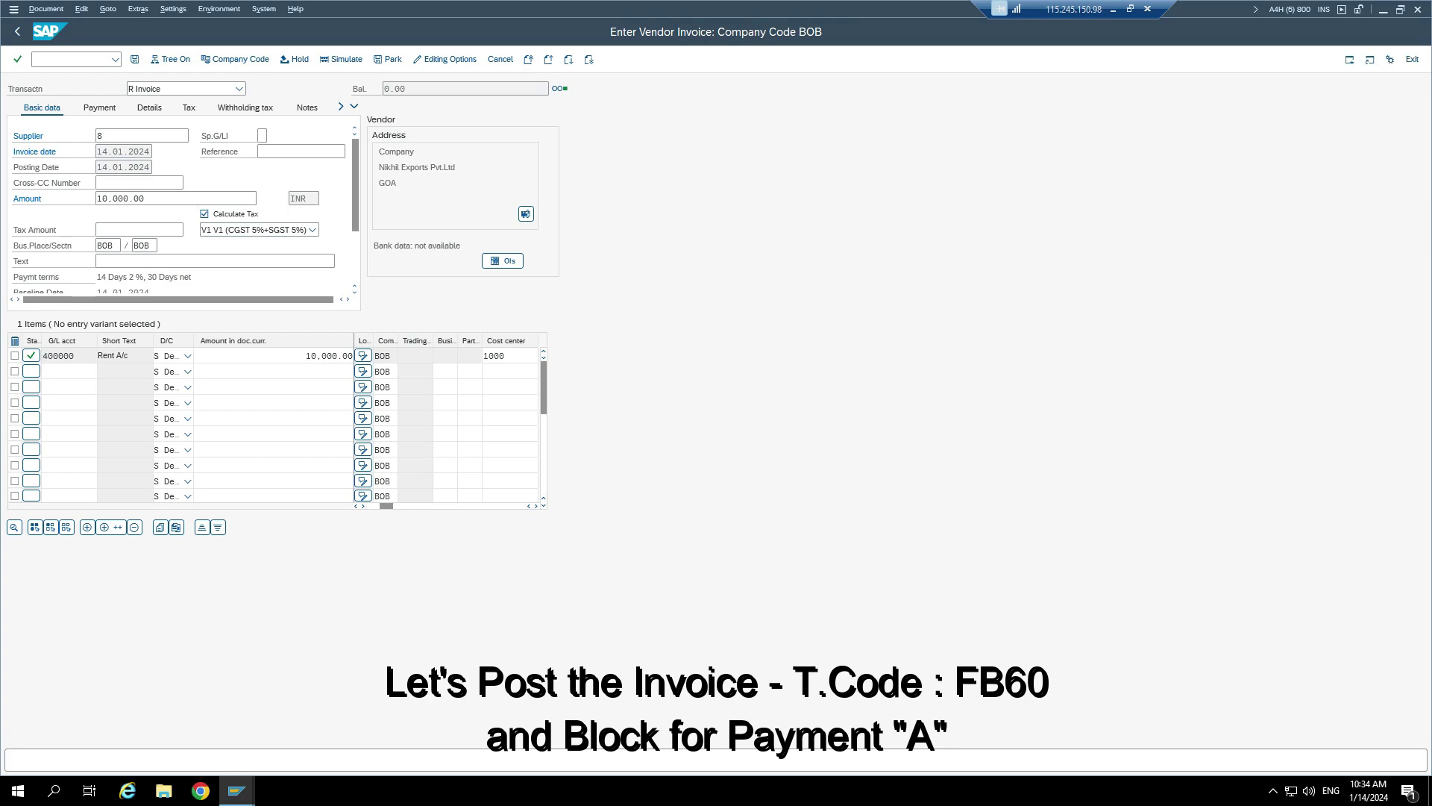
key(BackSpace)
key(BackSpace)
key(BackSpace)
key(BackSpace)
key(BackSpace)
key(BackSpace)
key(BackSpace)
key(BackSpace)
key(BackSpace)
text(11000)
key(Return)
- Check the invoice's withholding tax data, simulate the document and post it
click(245, 108)
click(341, 59)
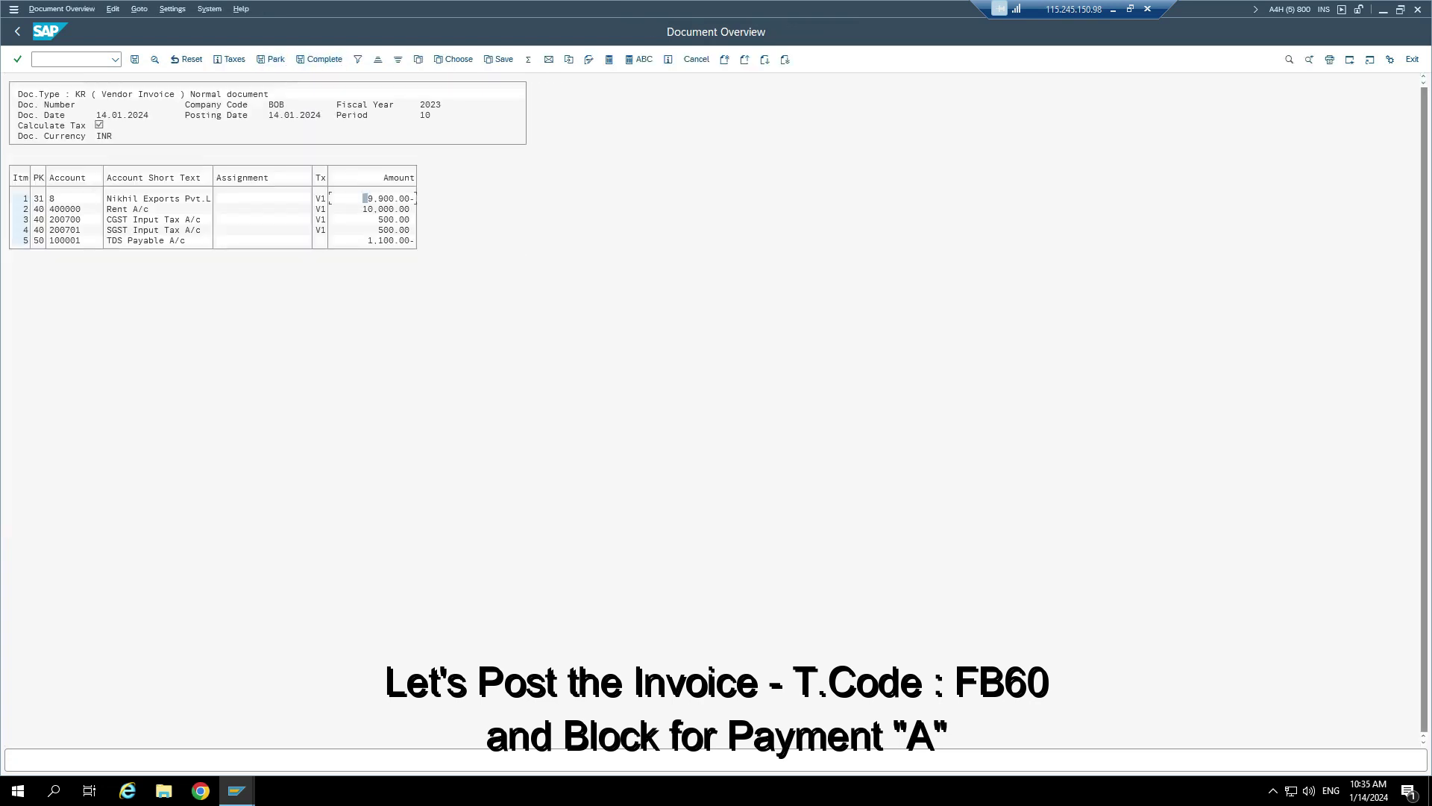
key(ctrl+s)
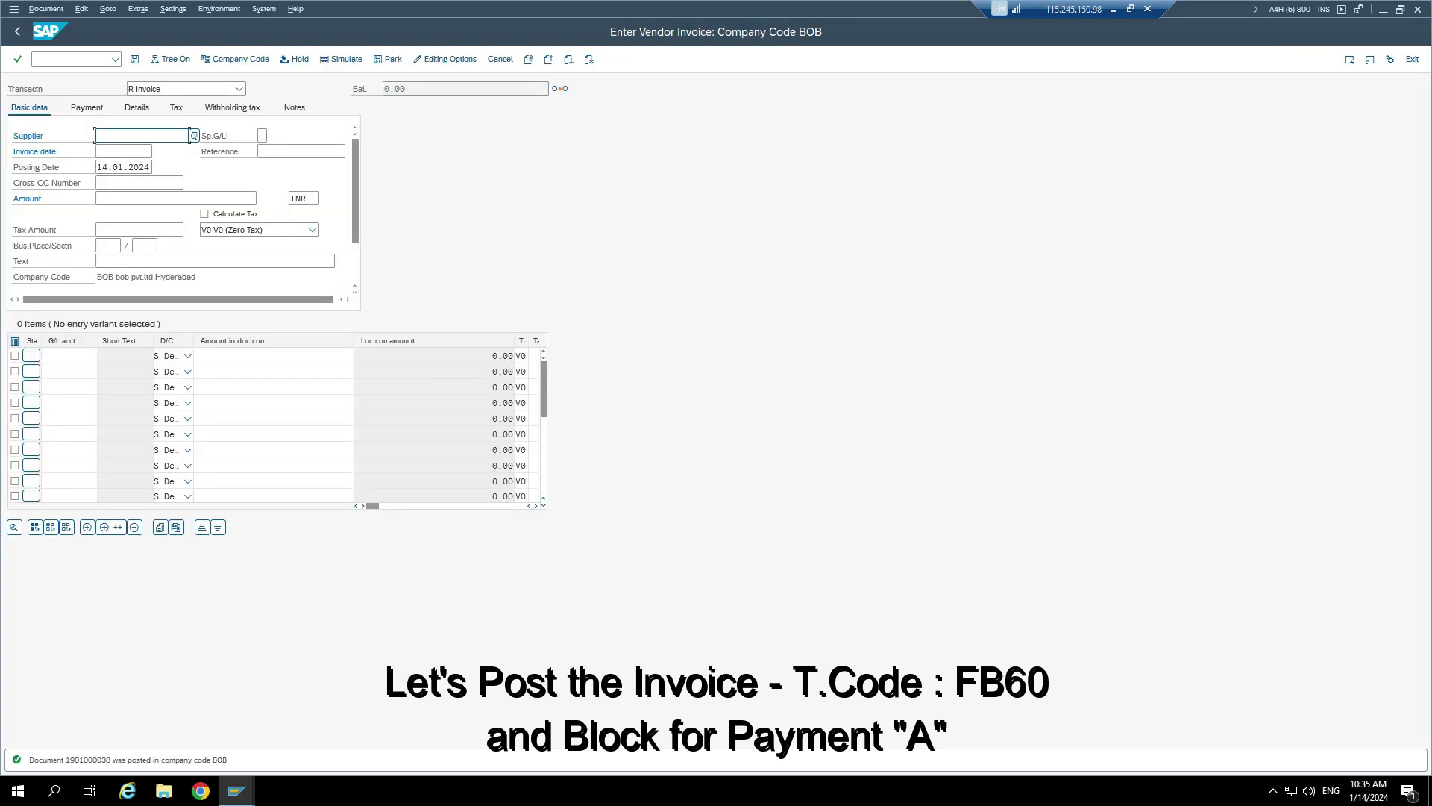
- Change the posted invoice's vendor line item by clearing the payment terms and setting payment block A, and save it
click(46, 8)
click(56, 25)
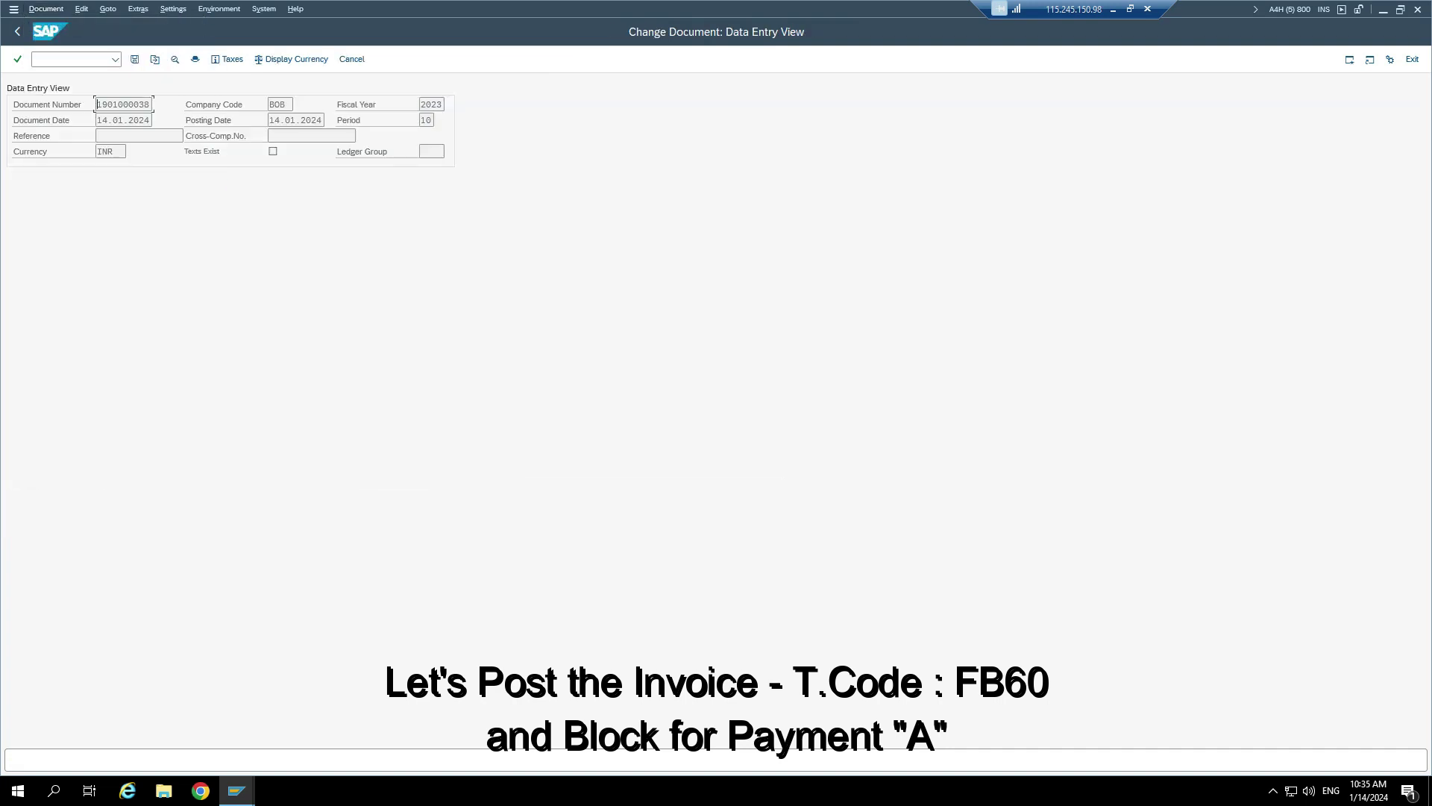
double_click(93, 224)
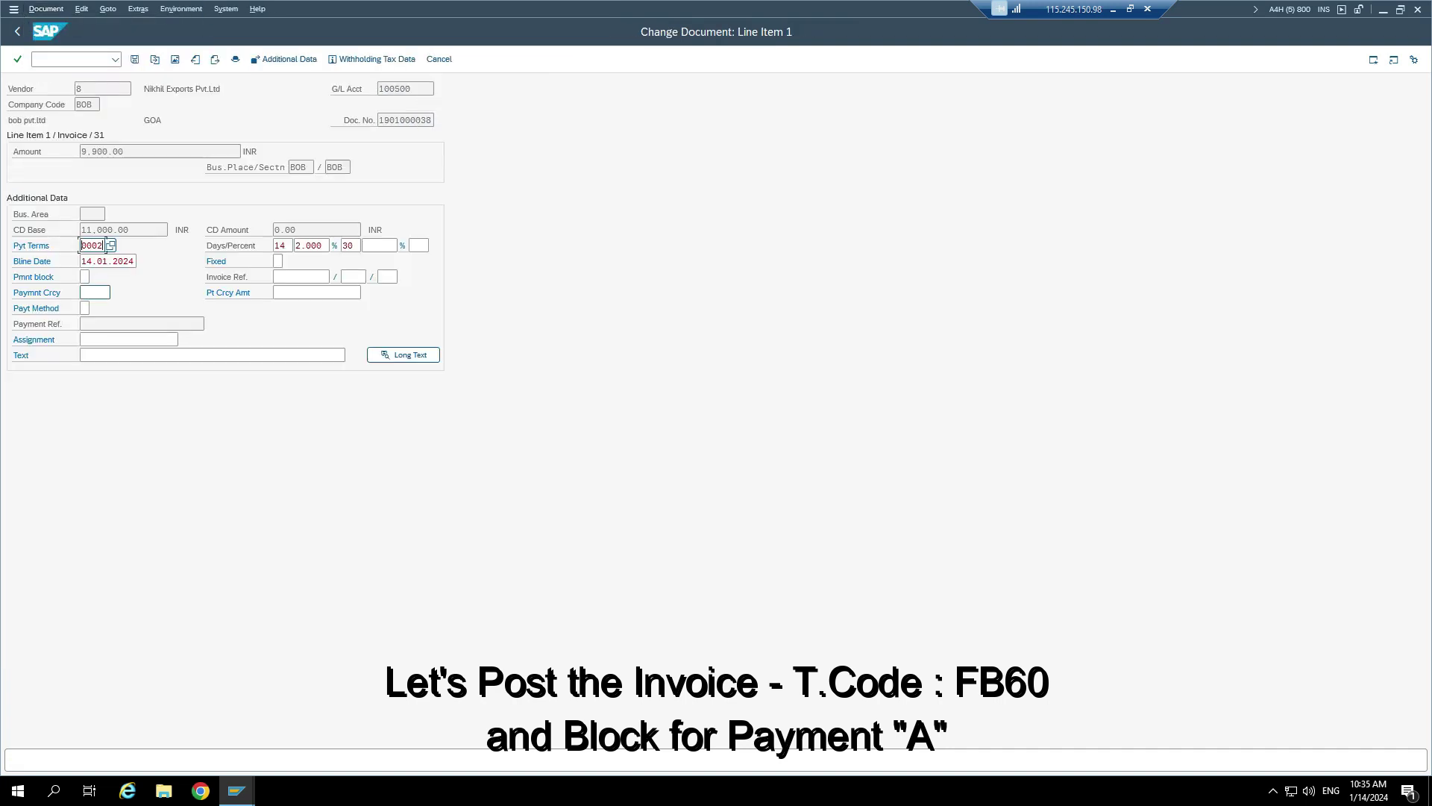
key(F4)
key(Escape)
click(84, 277)
key(F4)
key(Escape)
text(A)
key(ctrl+s)
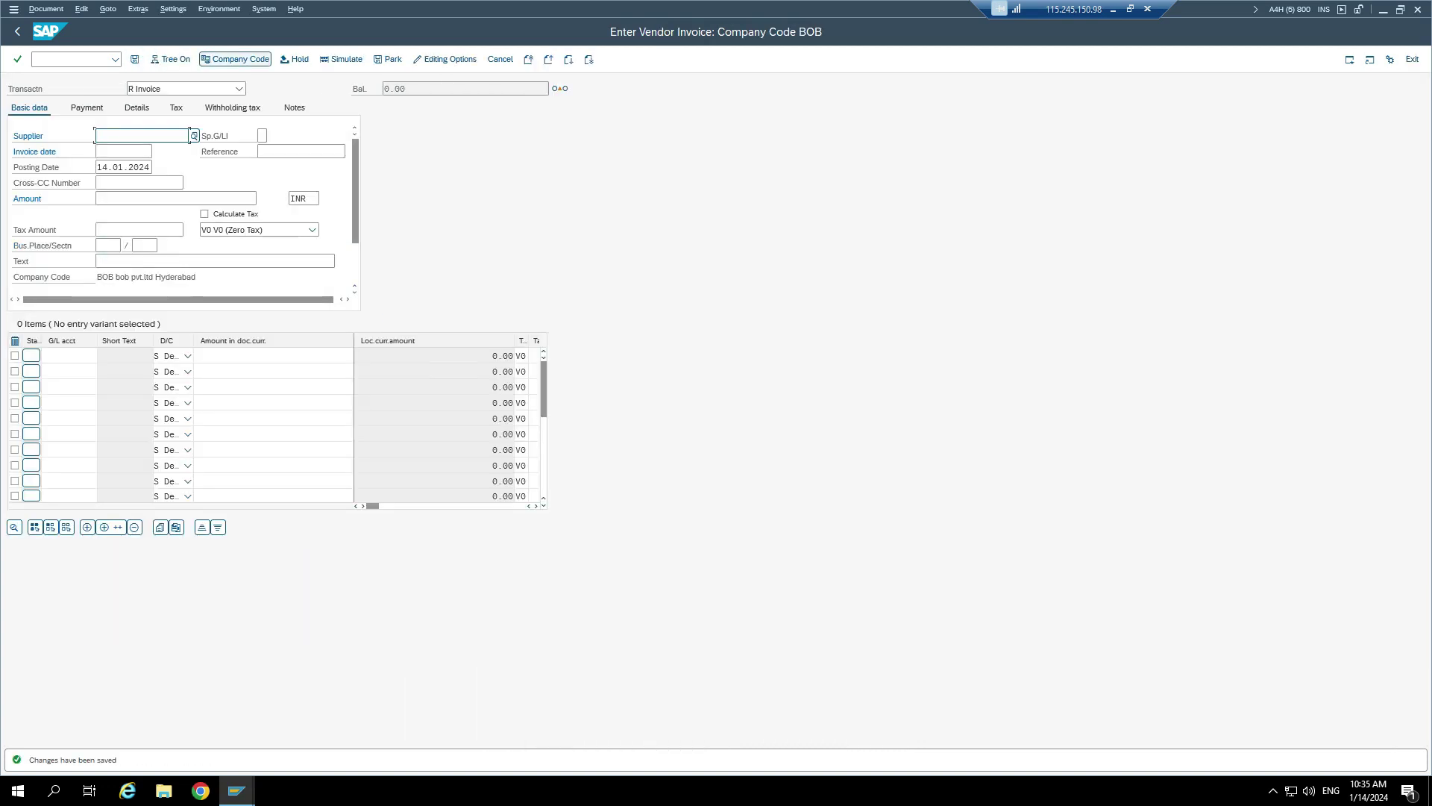
- Display supplier 8's open items for company code BOB in FBL1N and check the payment block on the invoice
click(46, 9)
click(66, 43)
text(/nfbl1n)
key(Return)
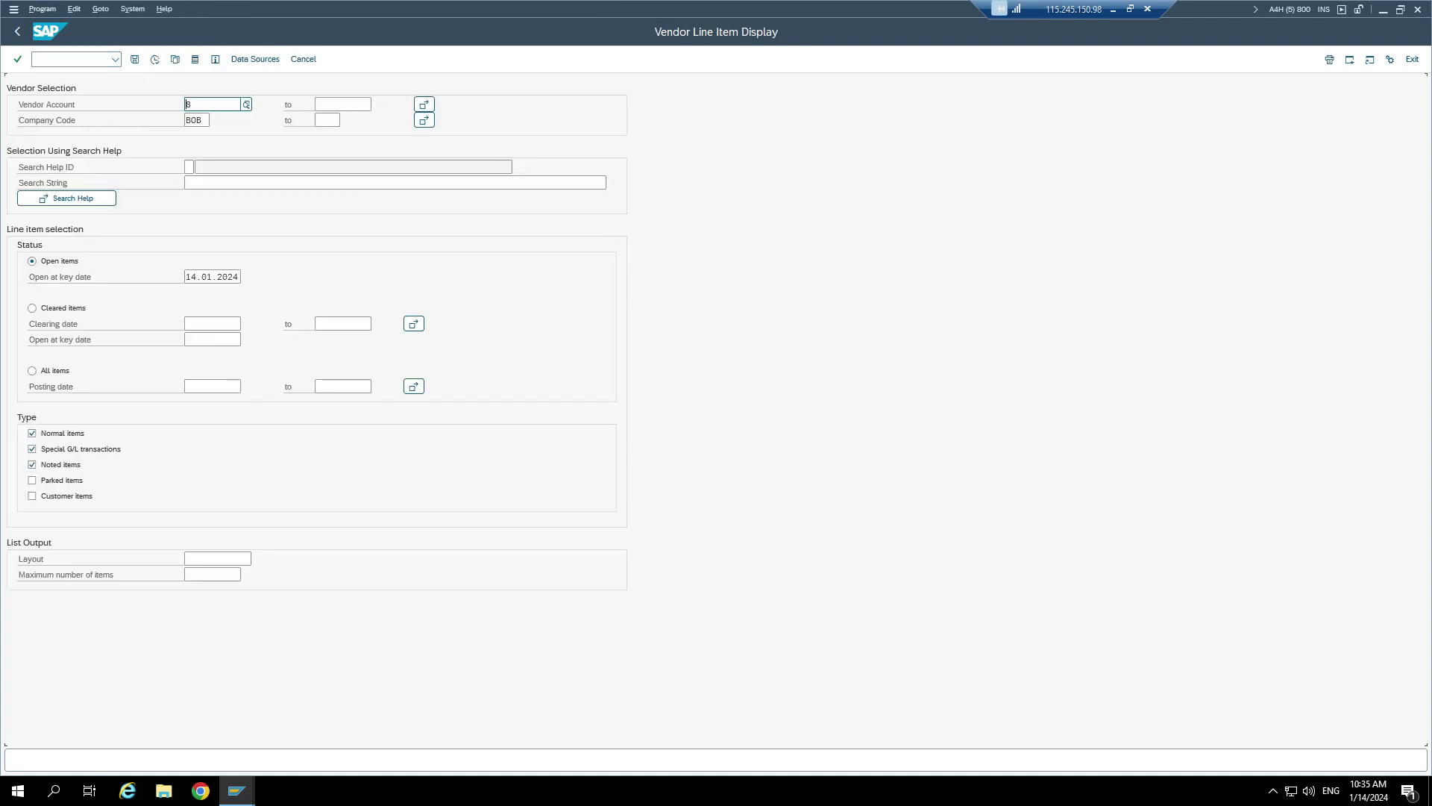
key(F8)
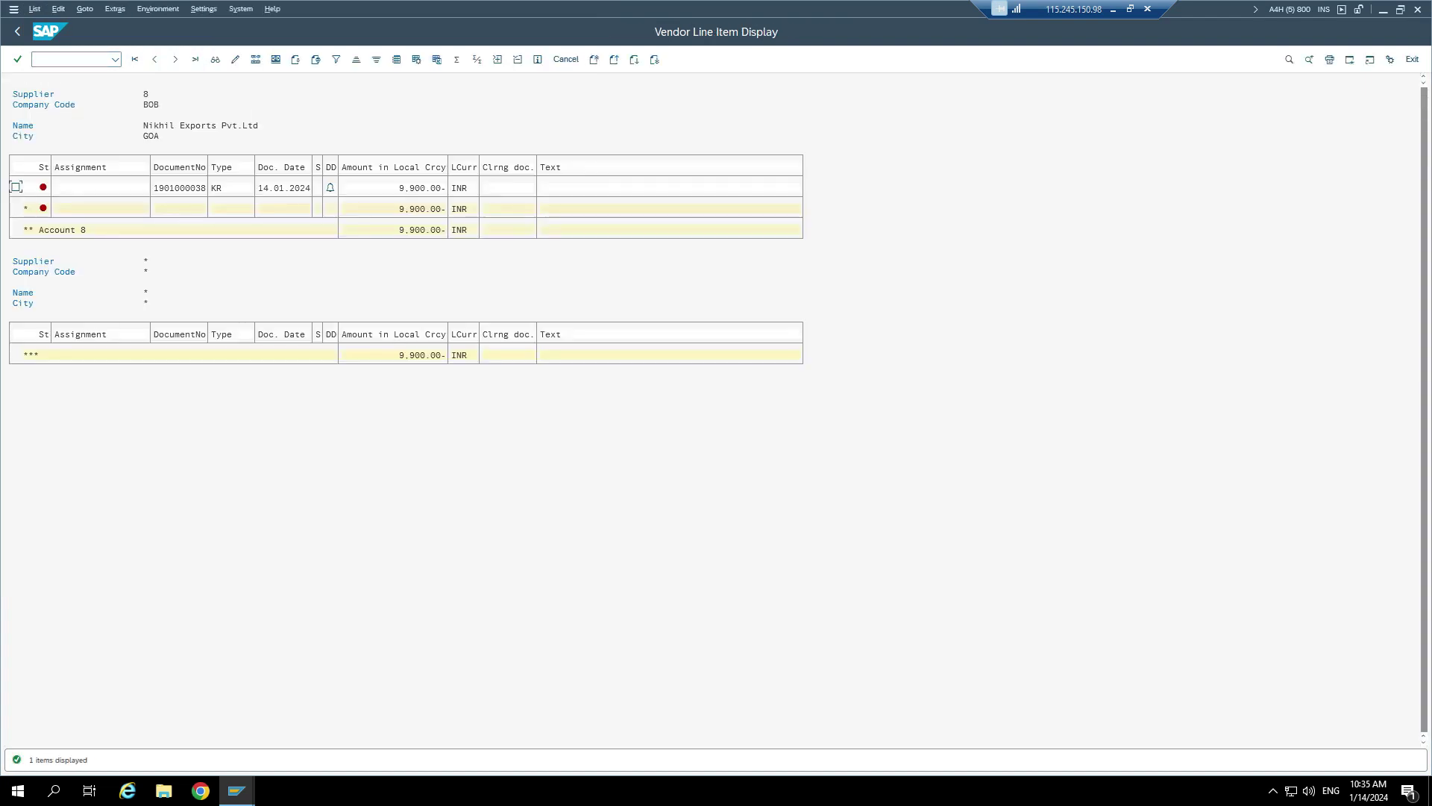
double_click(179, 188)
drag(12, 277, 74, 277)
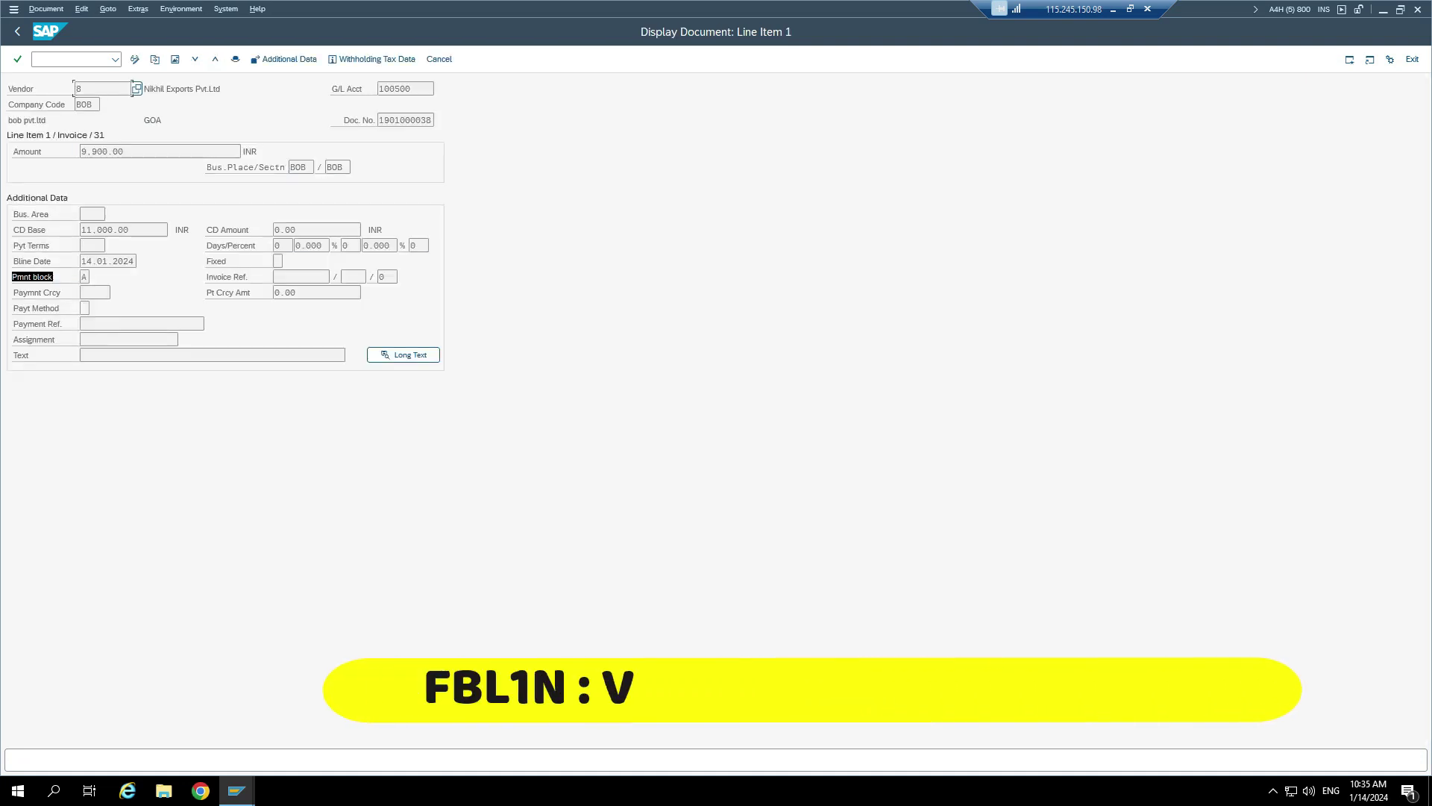
click(83, 276)
key(F3)
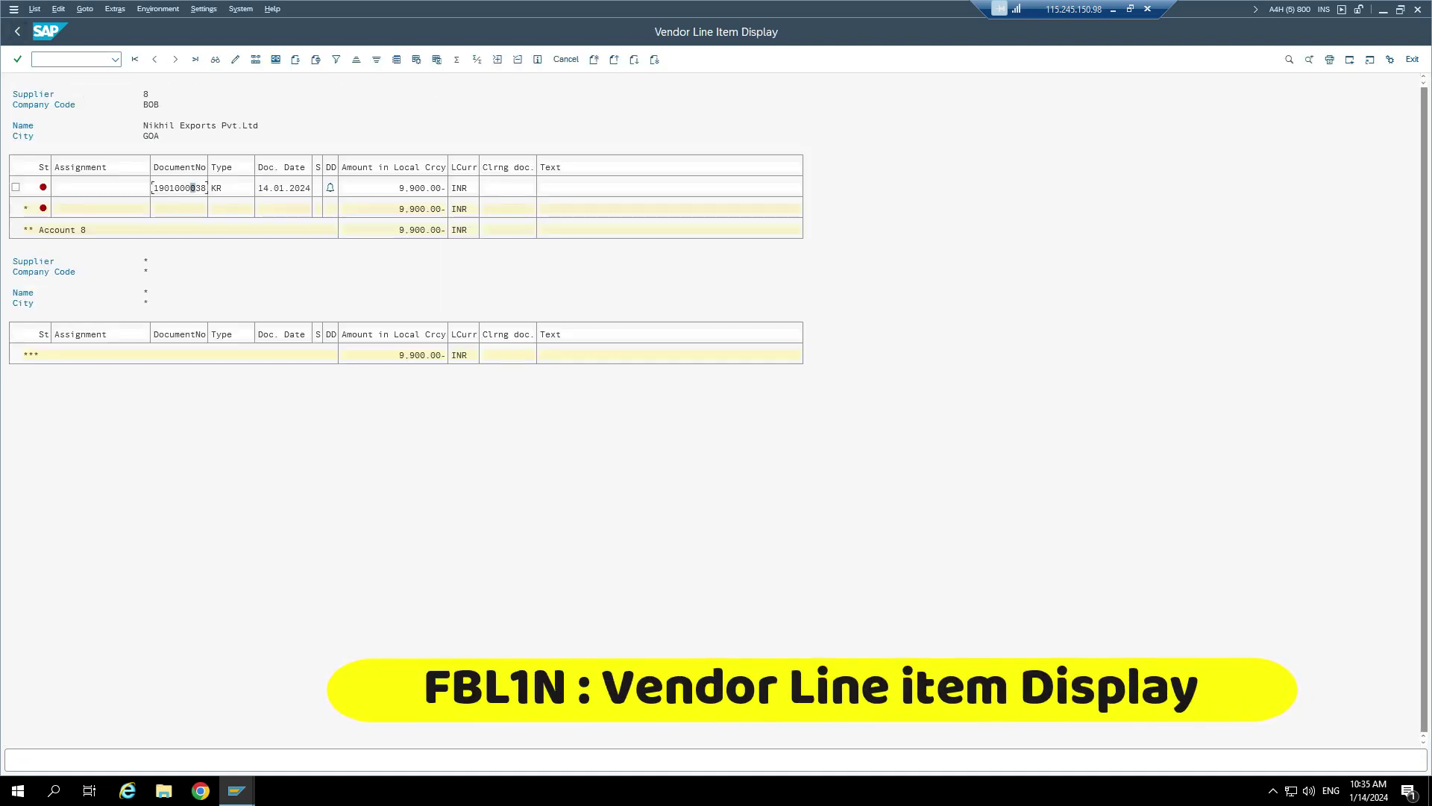
- Copy the invoice's document number and start a payment request for it with F-59 in a new session
drag(154, 188, 207, 188)
key(ctrl+c)
click(71, 59)
text(/o)
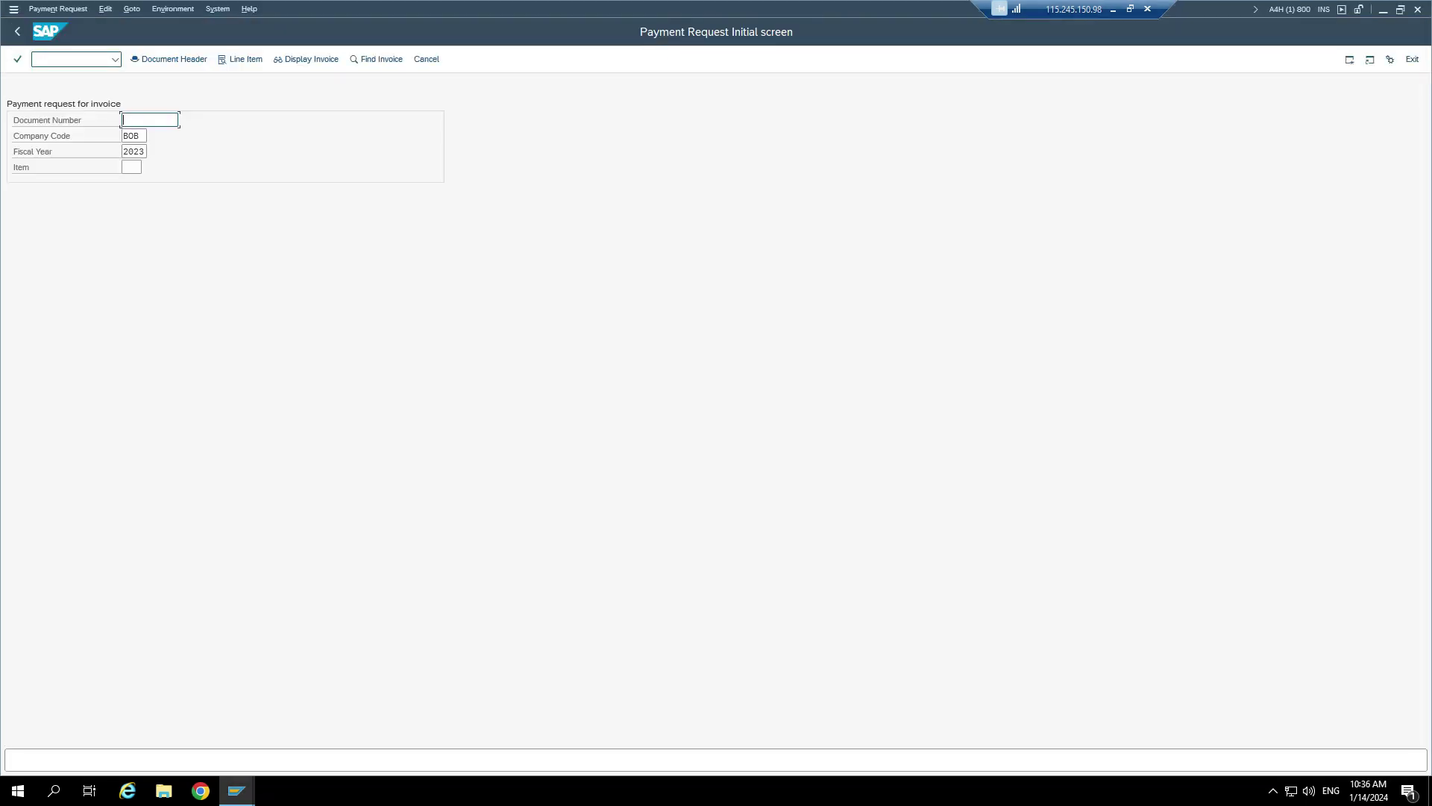
key(ctrl+v)
key(Return)
- Accept the payment request header with special G/L indicator P, set the amount to 5000 and post the request
click(96, 246)
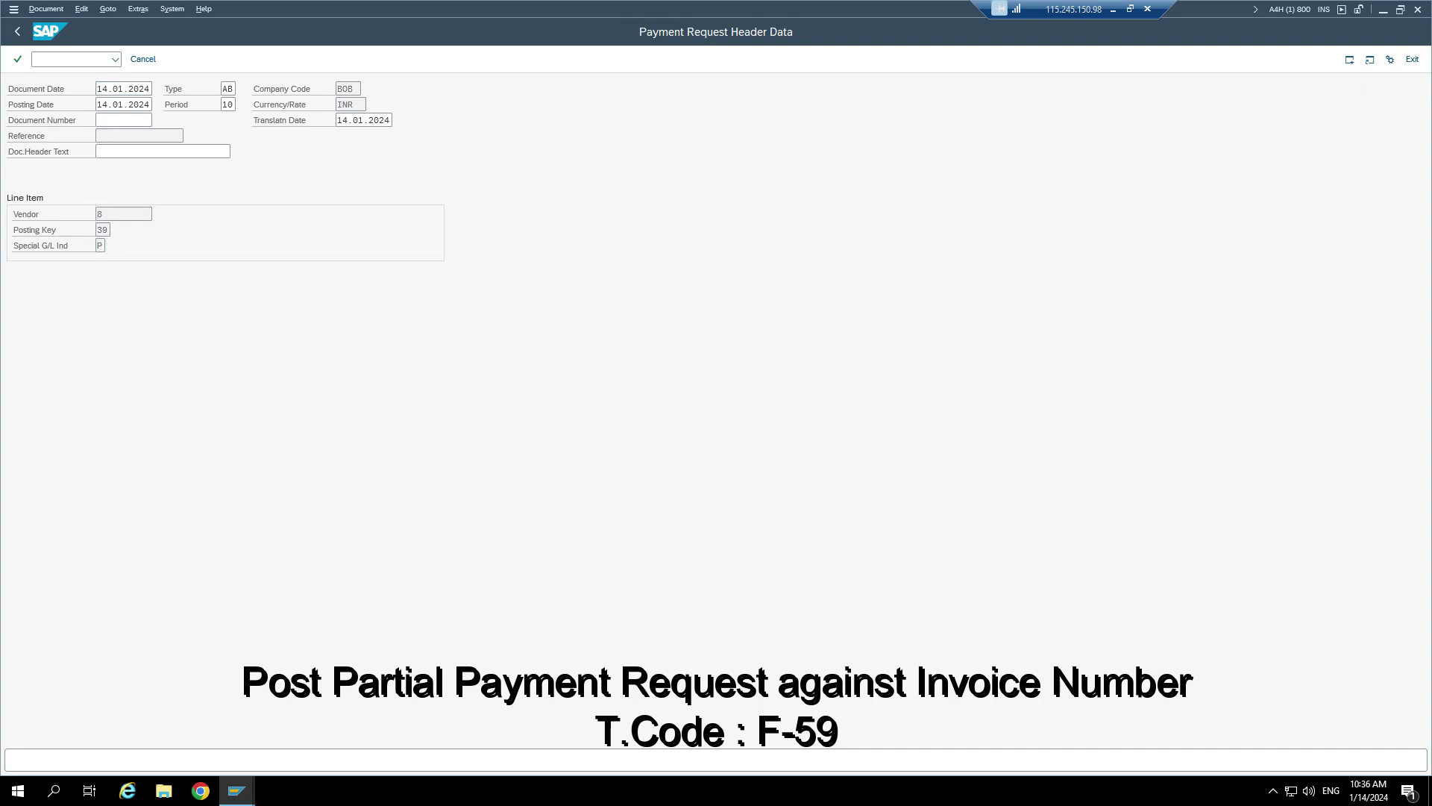
key(Return)
text(5000)
key(Return)
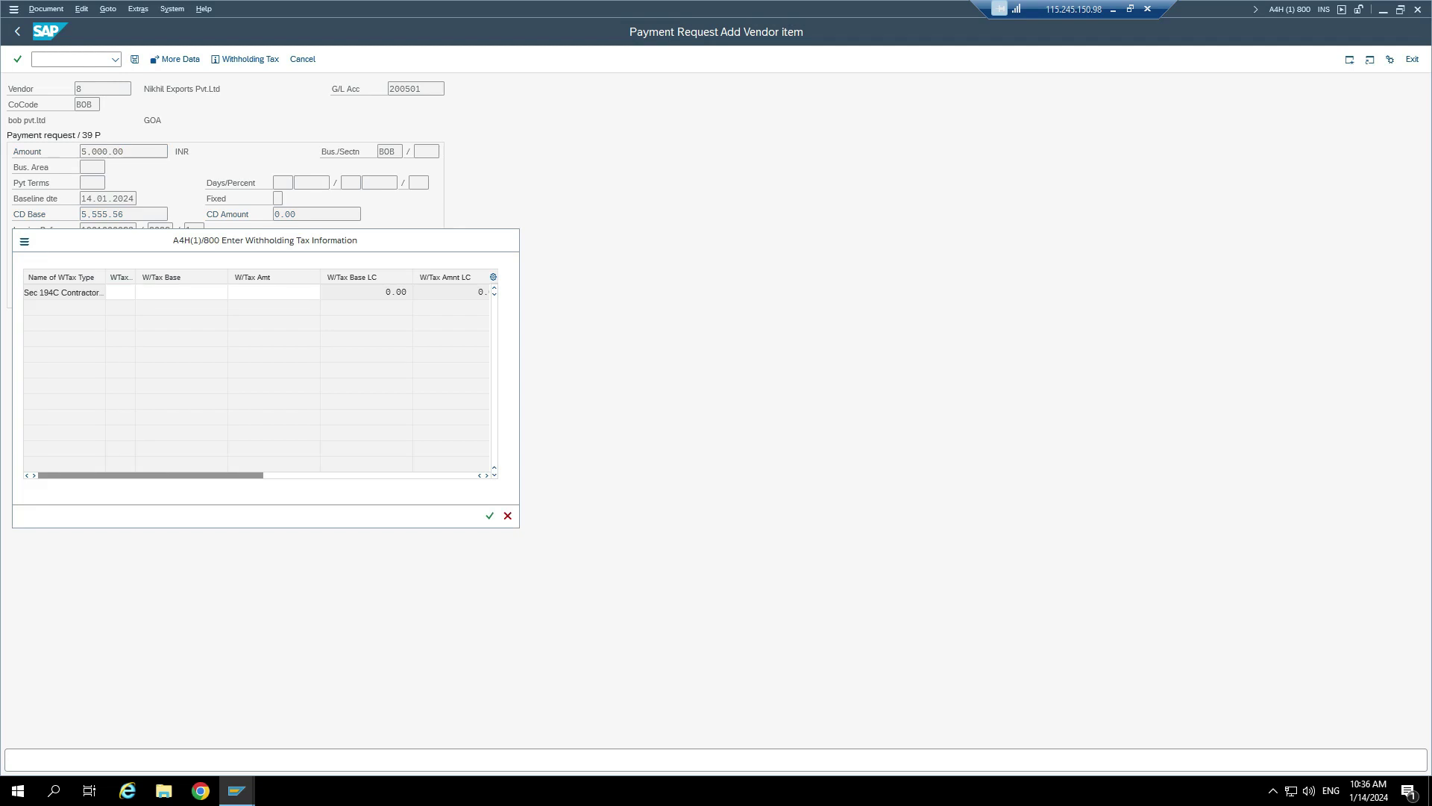
key(Return)
key(ctrl+s)
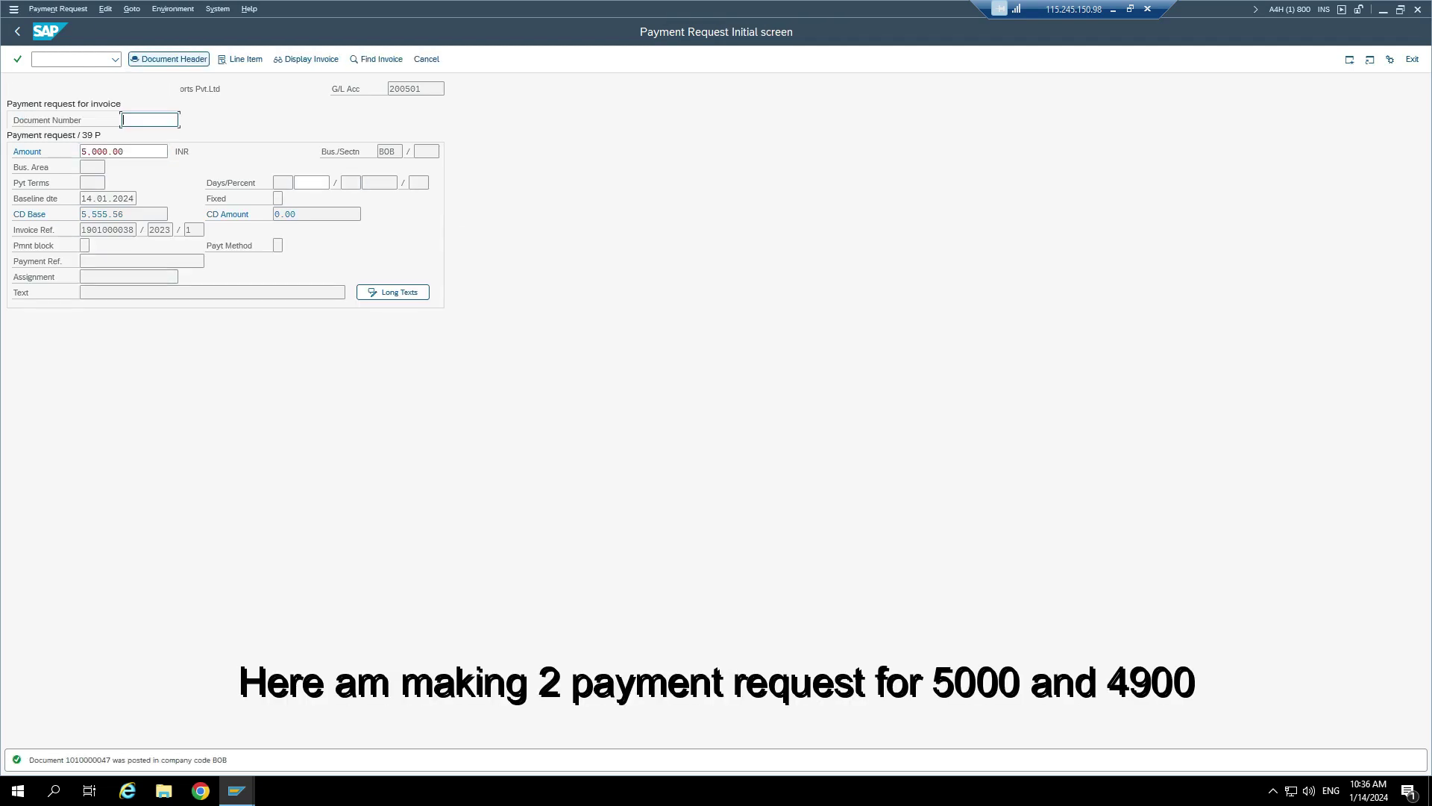
- Start a second payment request for the same invoice and check the payment request amount already assigned
key(Down)
key(Down)
key(Return)
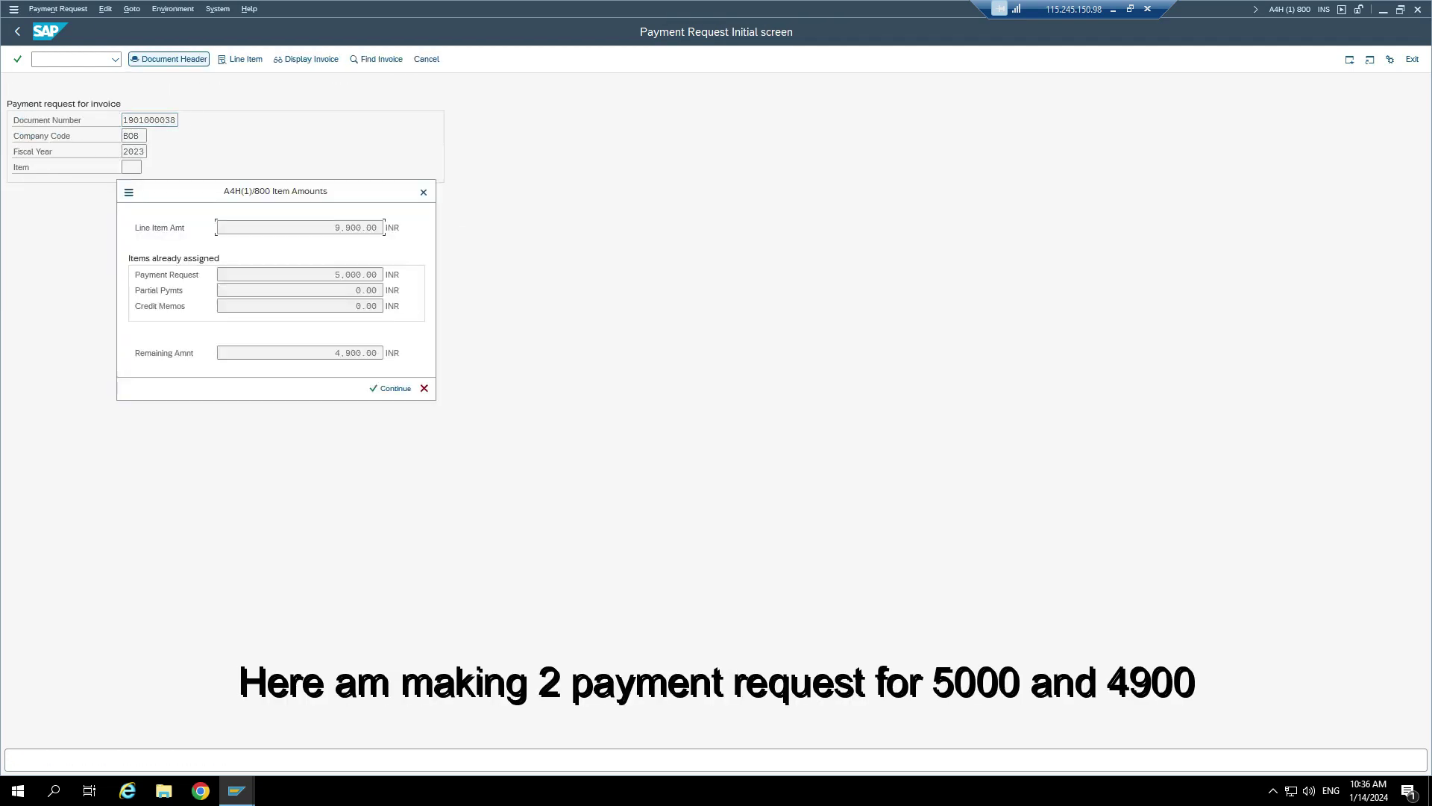
drag(357, 274, 400, 275)
click(382, 275)
- Refresh the vendor line item list in the other session to check the posted payment request, and return to the open payment request
click(236, 790)
click(364, 728)
click(35, 9)
click(46, 43)
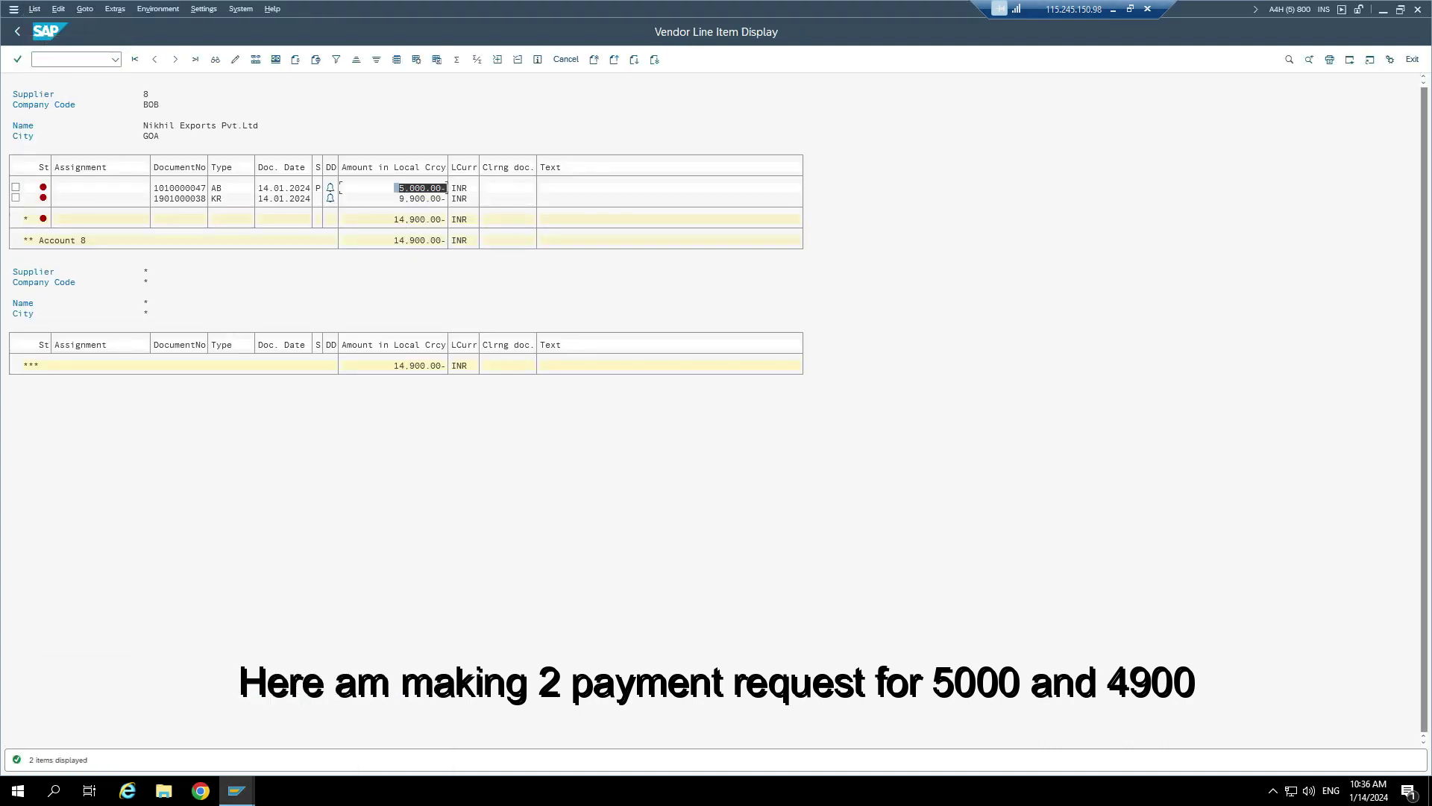
click(236, 791)
click(238, 724)
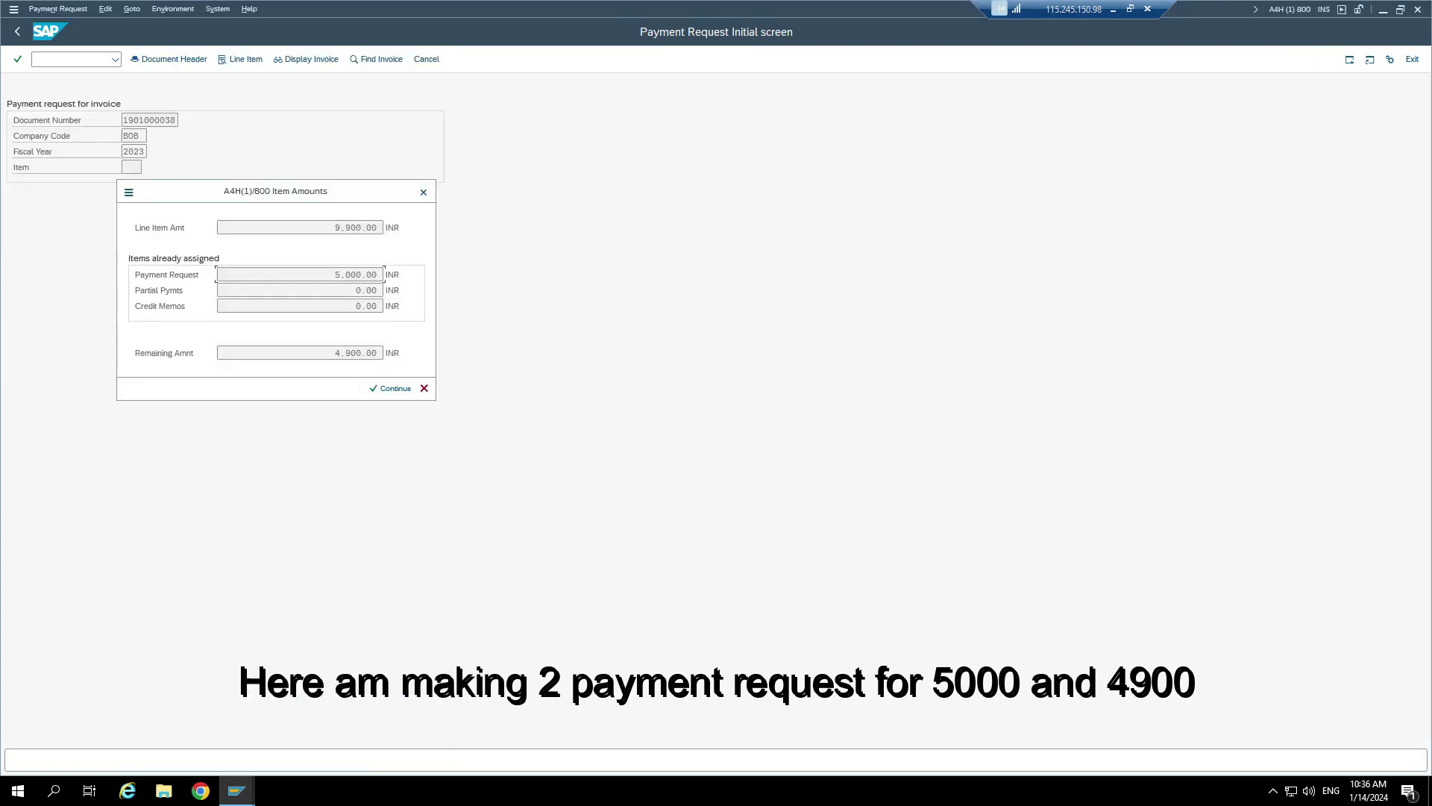
- Accept the second payment request's header, keep the remaining amount of 4,900 INR and post it past the withholding tax entry
key(Return)
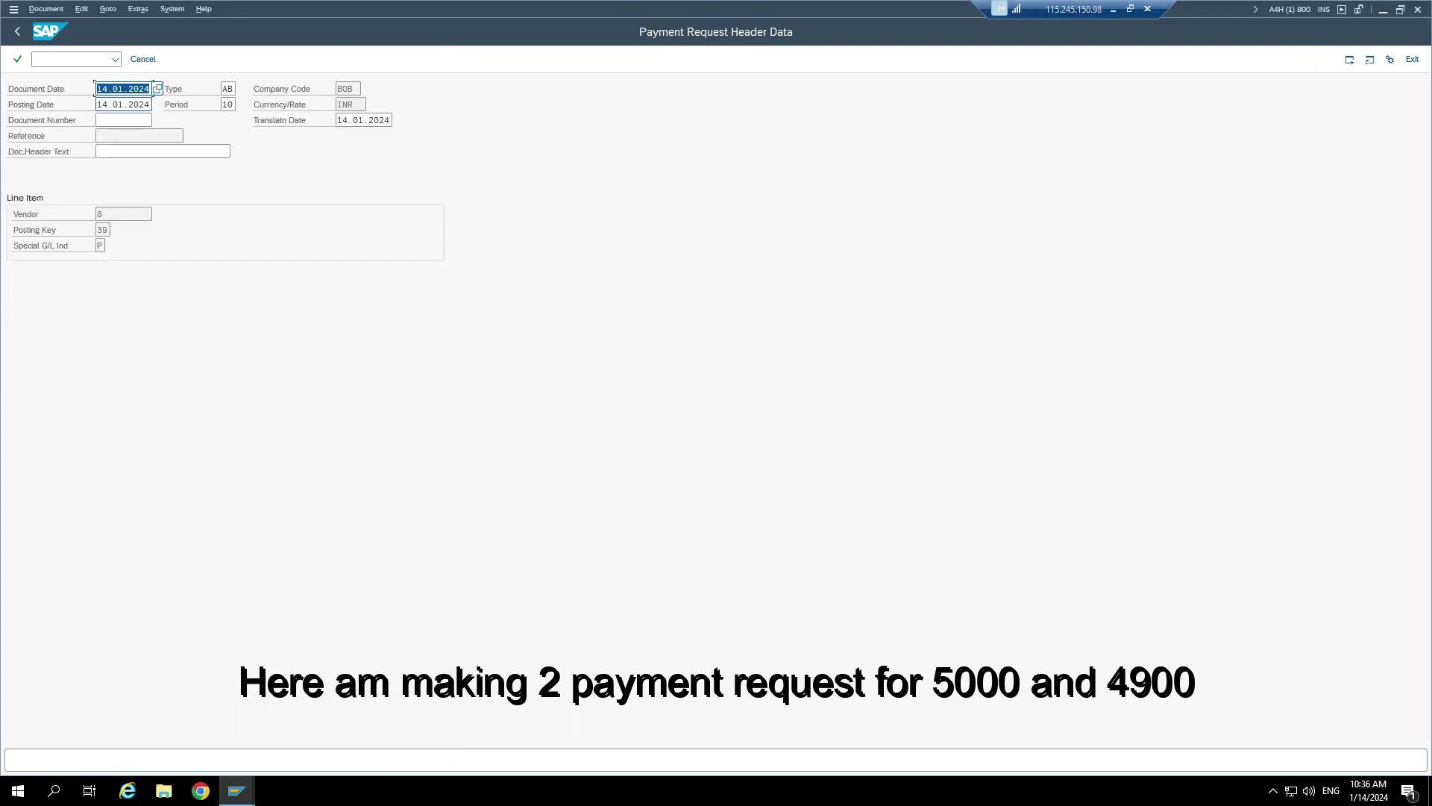
key(Return)
key(Return)
key(ctrl+s)
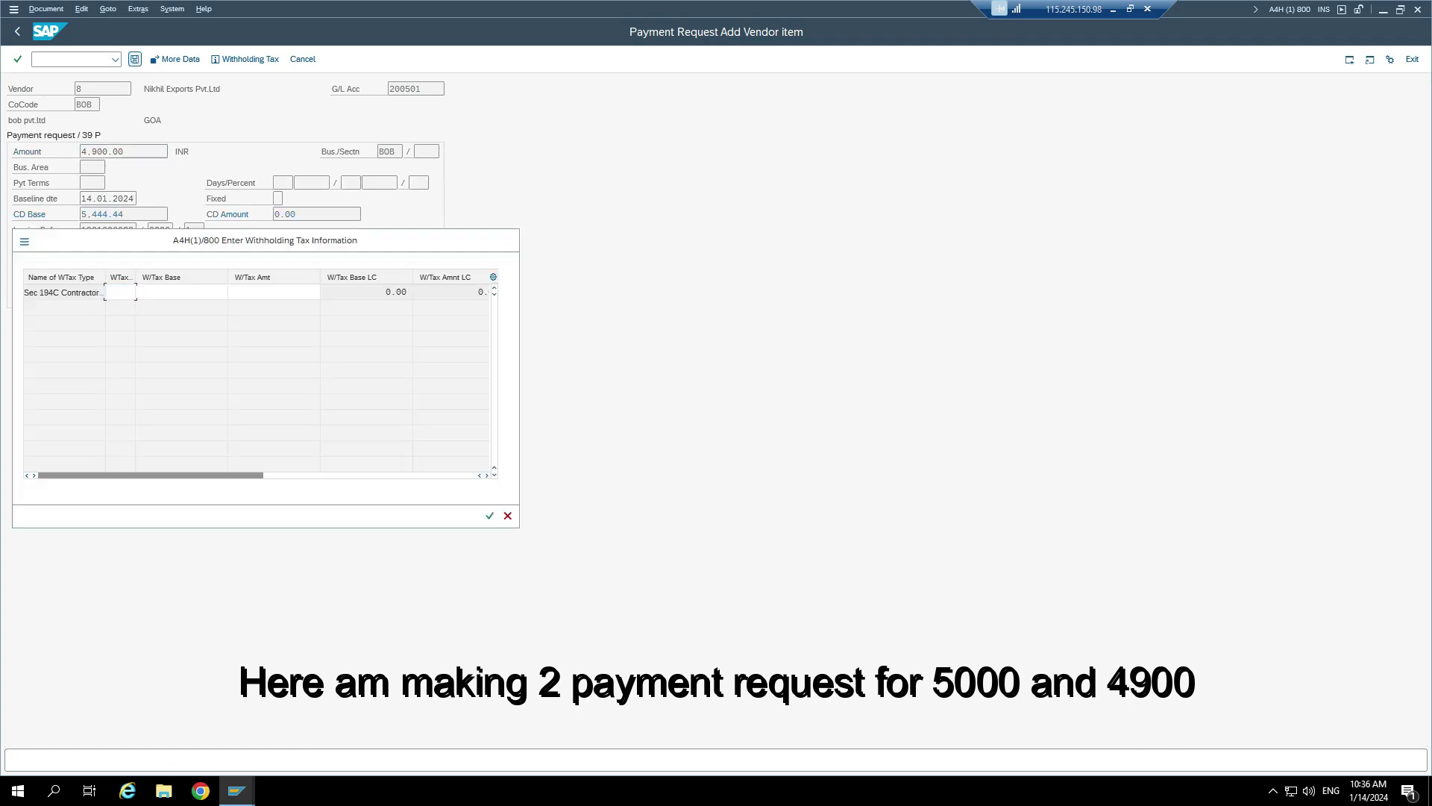
key(Return)
- Refresh the vendor line item list to check both payment requests, and return to the payment request session
click(236, 790)
click(380, 724)
click(34, 9)
click(63, 44)
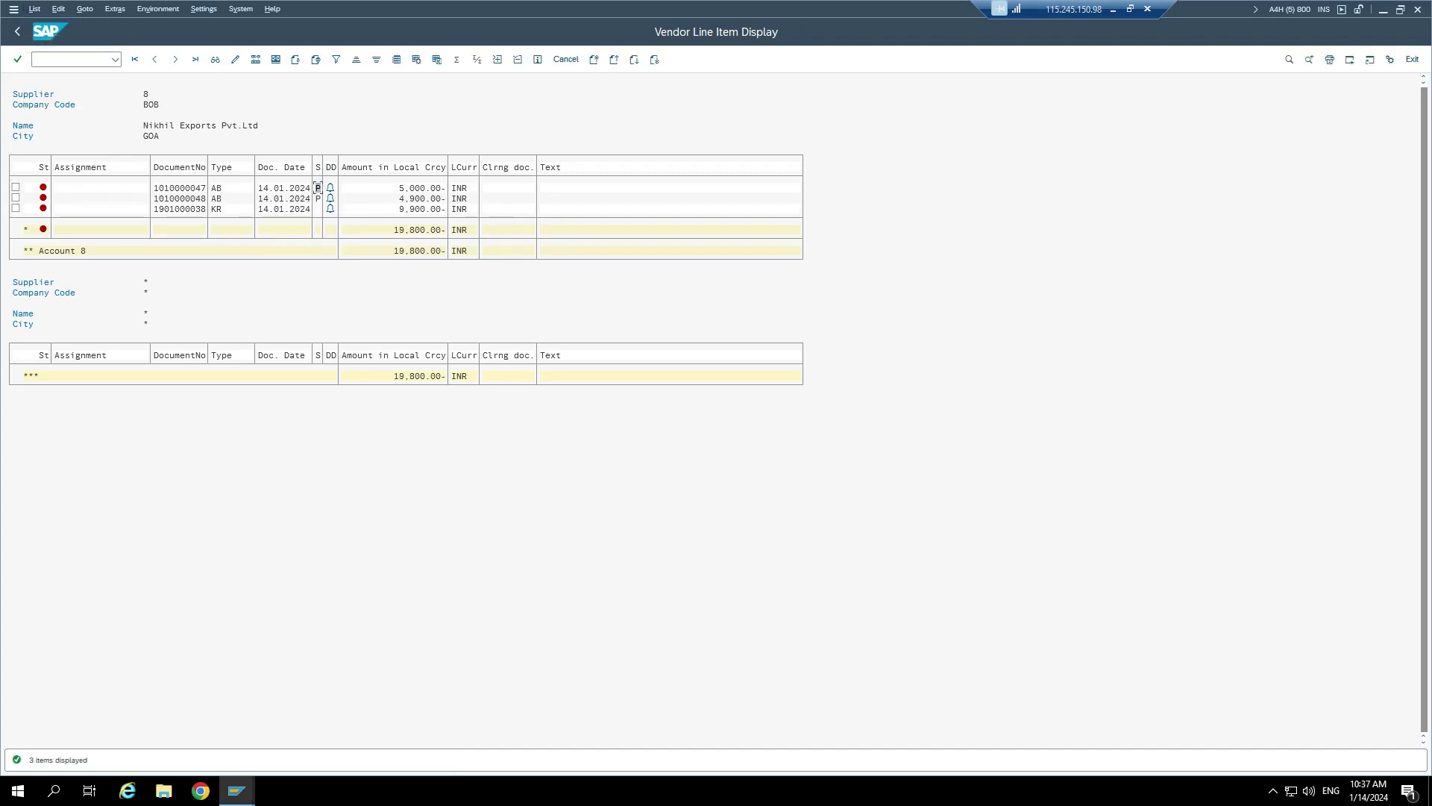
key(alt+Tab)
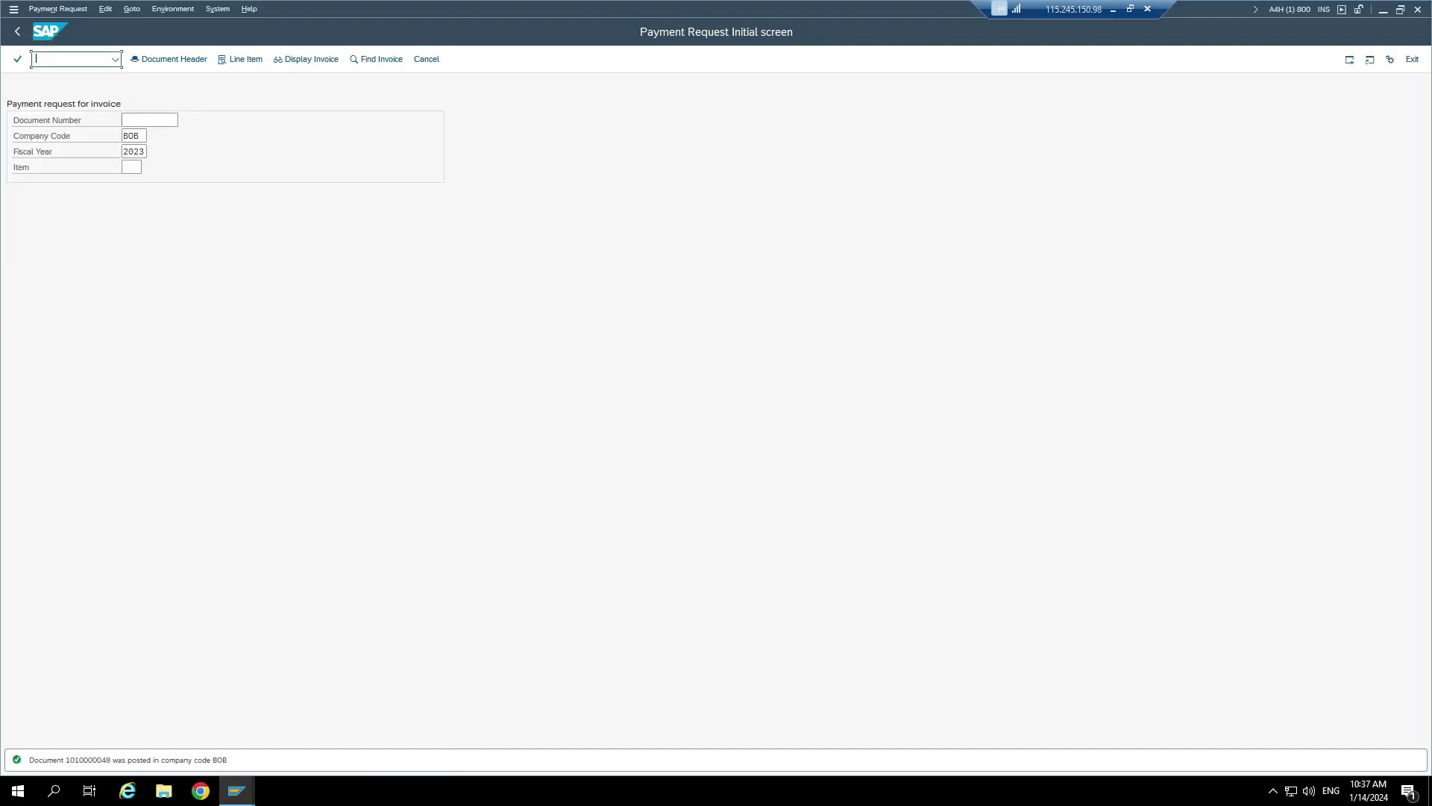
- Start the automatic payment transaction F110 with run date 14.01.2024 and identification 1202
text(/nf110)
key(Return)
text(1202)
key(Return)
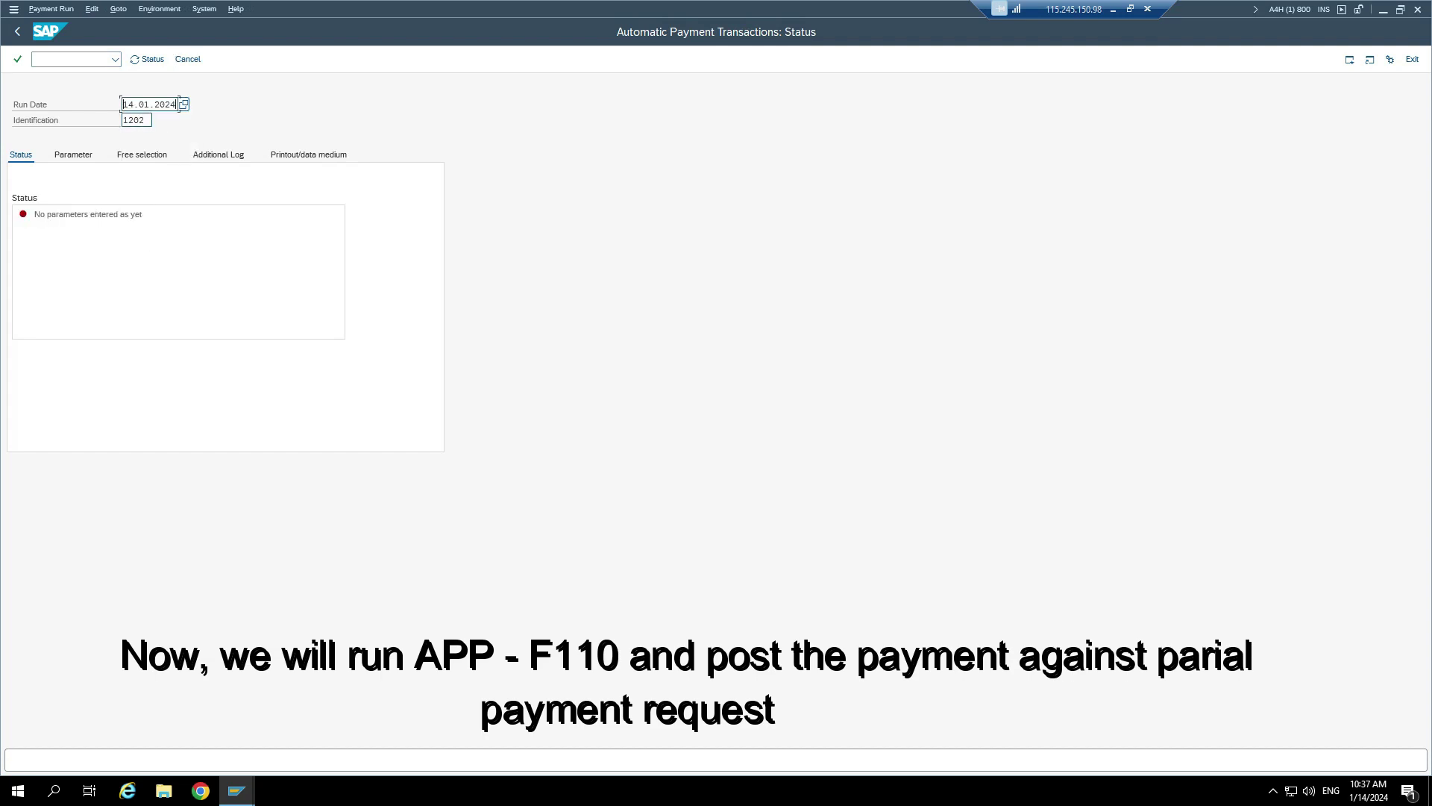
- Fill in the payment run parameters with company code BOB, payment method 9, a next payment date and the vendor's account number
click(73, 155)
click(82, 246)
text(bob)
key(Tab)
text(9)
key(Tab)
key(Down)
key(Tab)
text(6)
- Enable logging of due date check, payment method selection in all cases and payment document line items for the vendor, and save the parameters
click(218, 155)
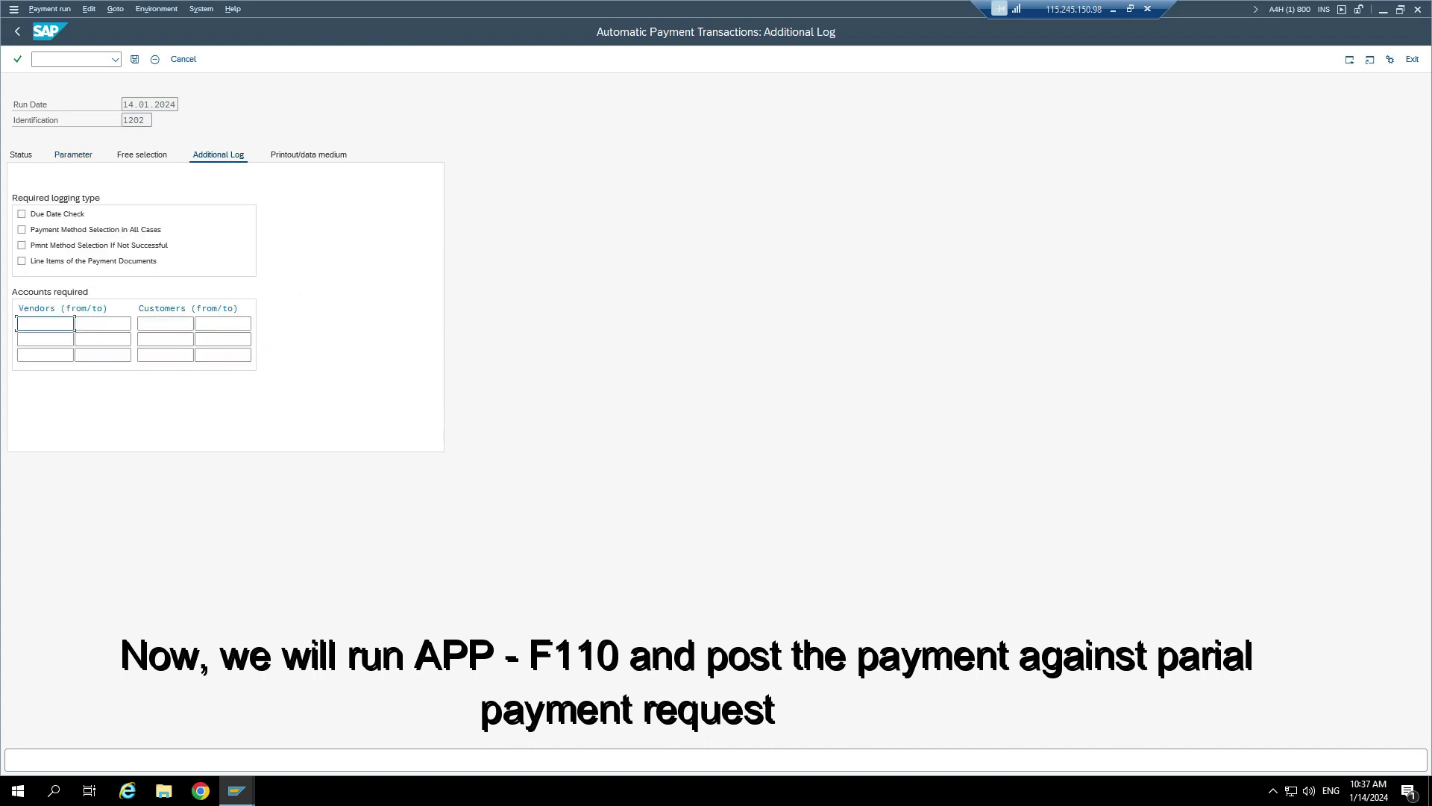
click(44, 324)
text(8)
key(Return)
click(135, 60)
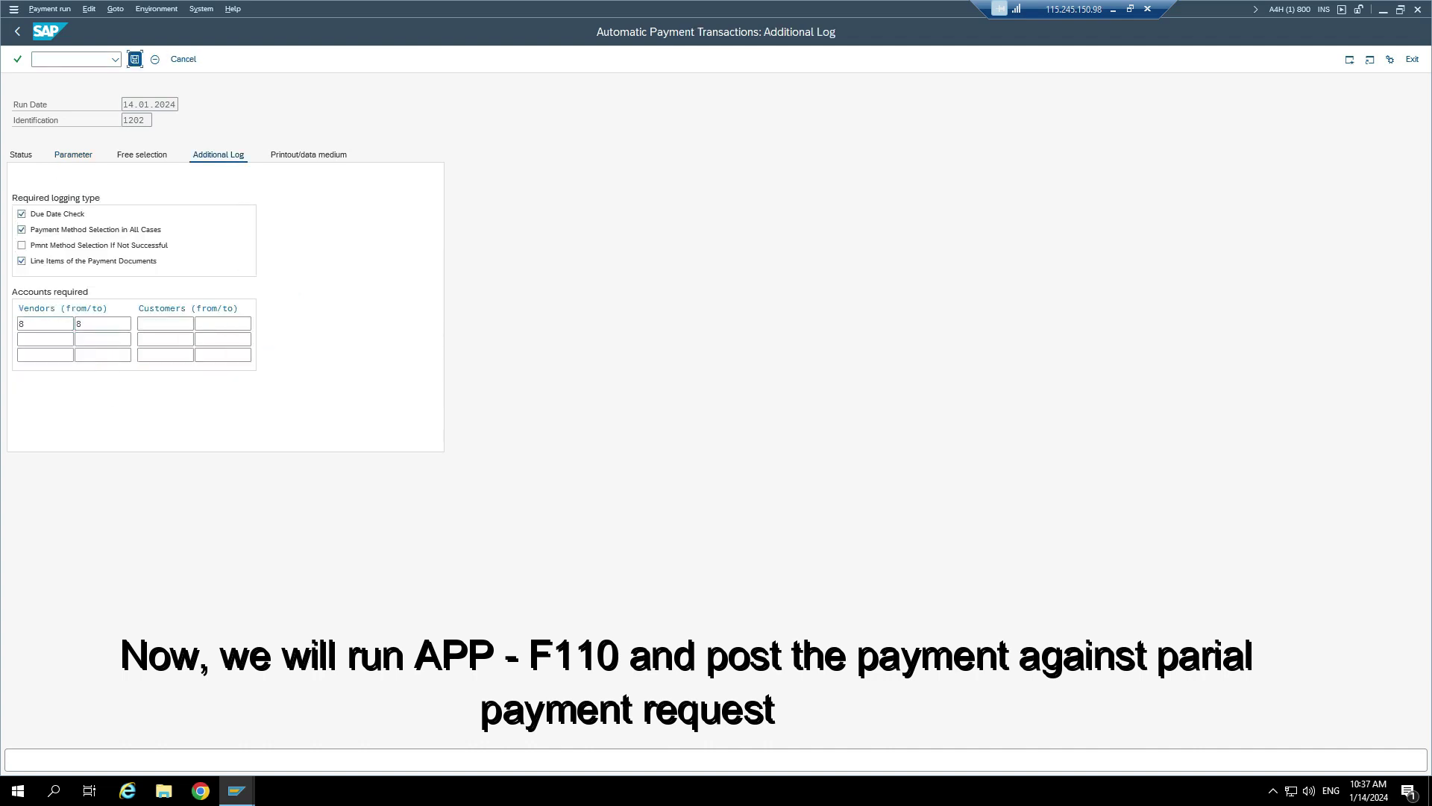
- Return to the run status and schedule the payment proposal immediately, updating its status
key(F3)
click(198, 60)
click(334, 358)
key(Return)
key(Return)
- Schedule the payment run to start immediately on 14.01.2024 and confirm it
key(F7)
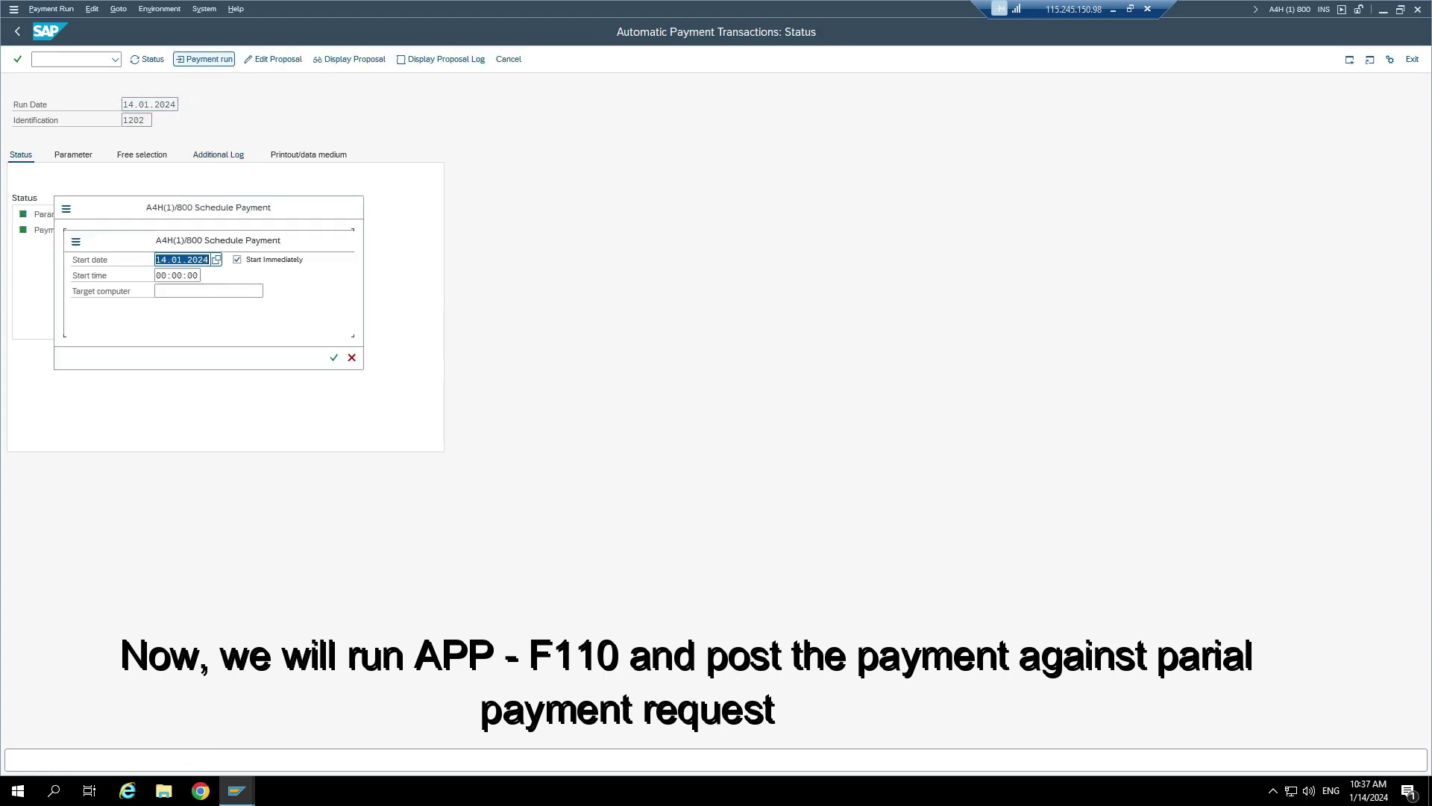
key(Return)
key(Return)
- Open the payment run's job log and examine the amounts posted in the payment document
click(93, 261)
click(218, 155)
click(350, 354)
drag(291, 261, 367, 282)
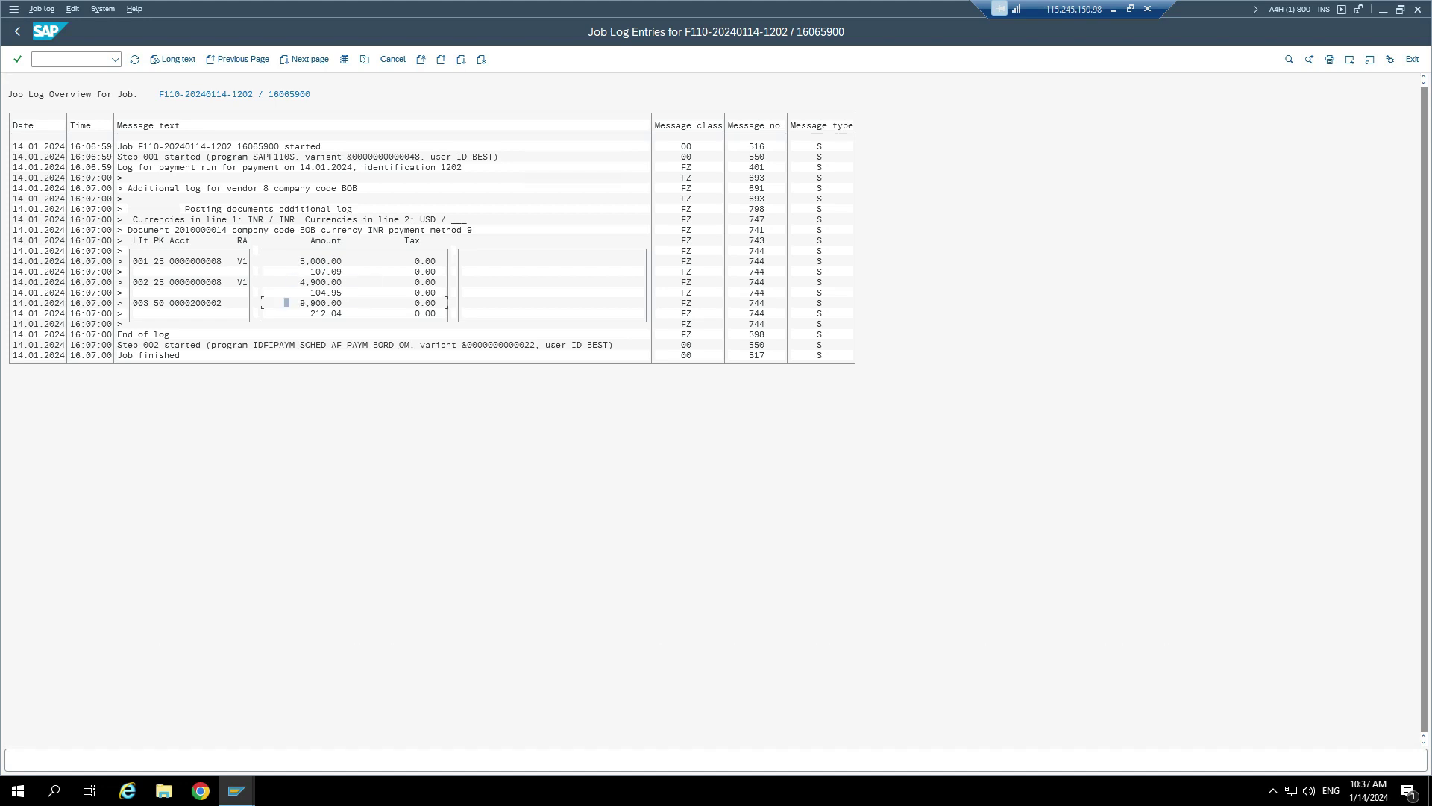
- Look up the HDFC Outgoing A/c account under Assets in FS00 in a separate session, and close that session
click(71, 59)
text(/nfs00)
key(Return)
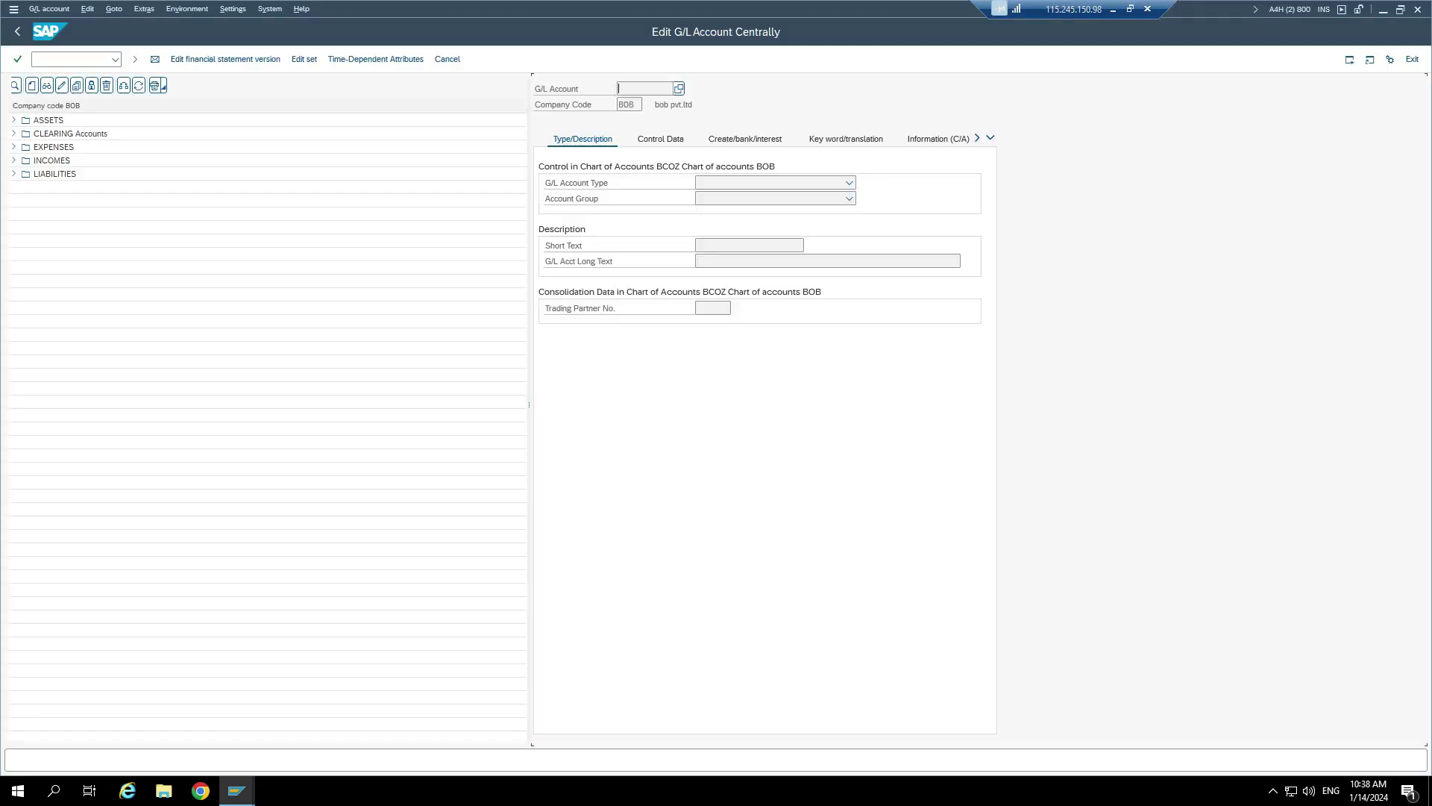
double_click(100, 160)
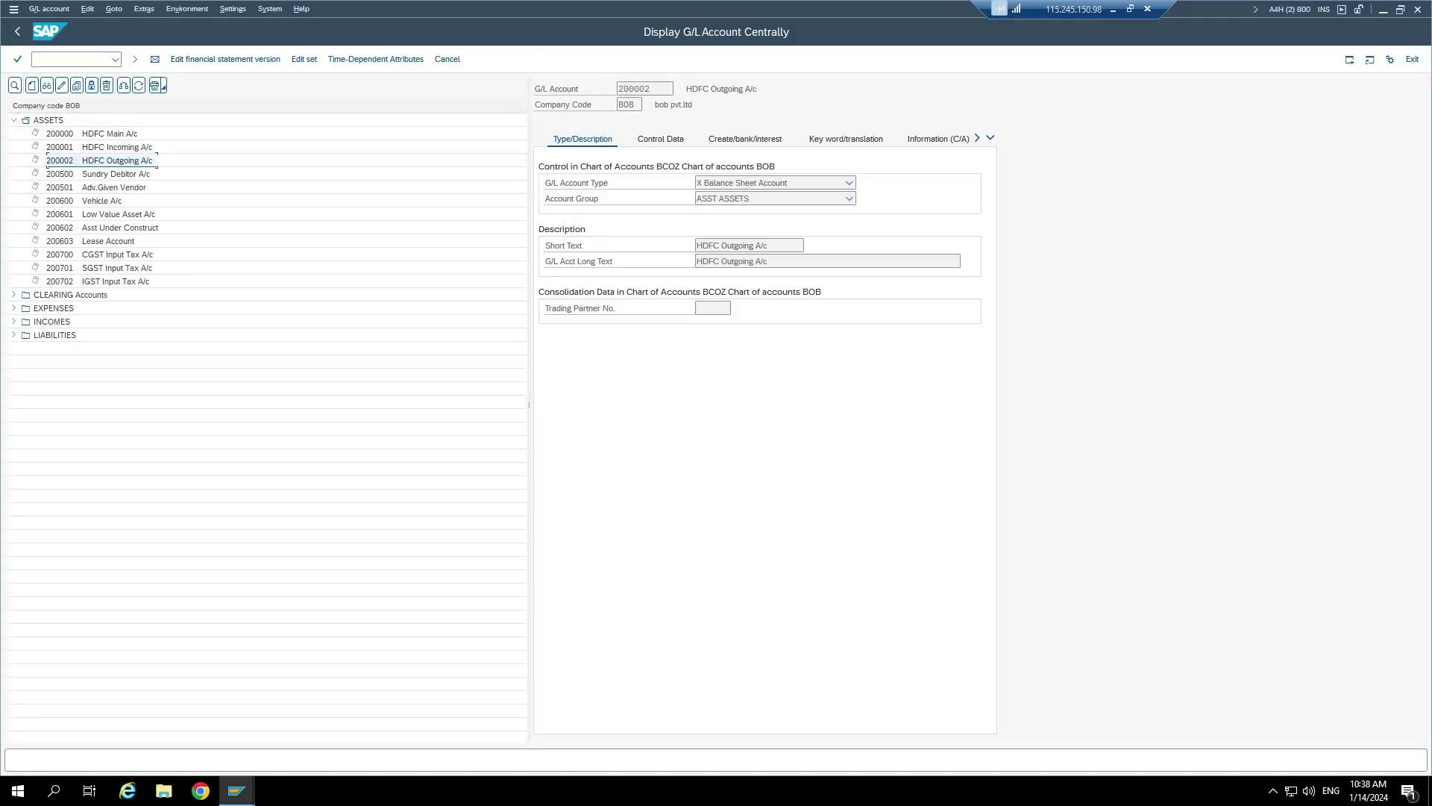
click(1417, 9)
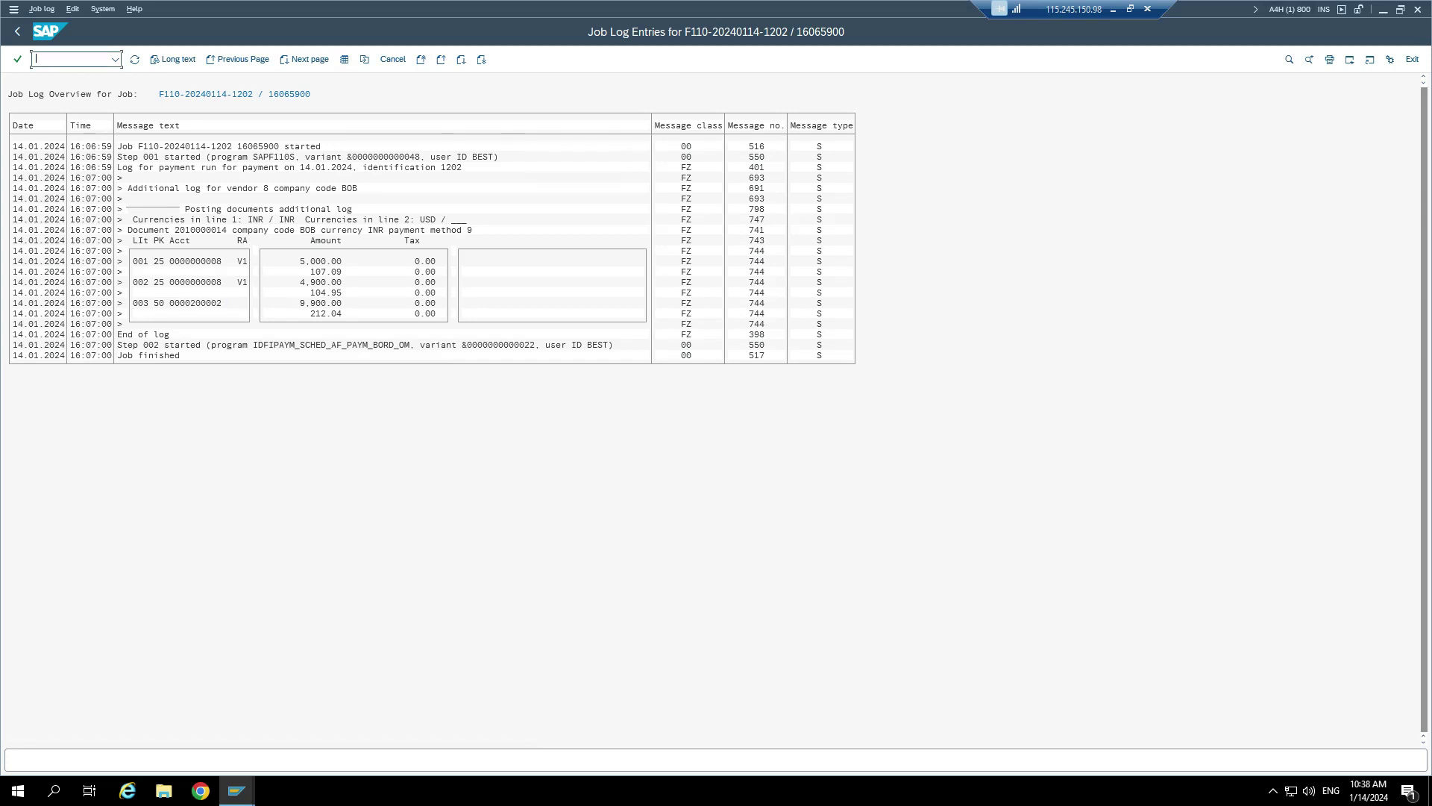
- Close the job log session, refresh the vendor line item list and check the invoice against the posted payments
click(1417, 9)
click(34, 9)
click(55, 44)
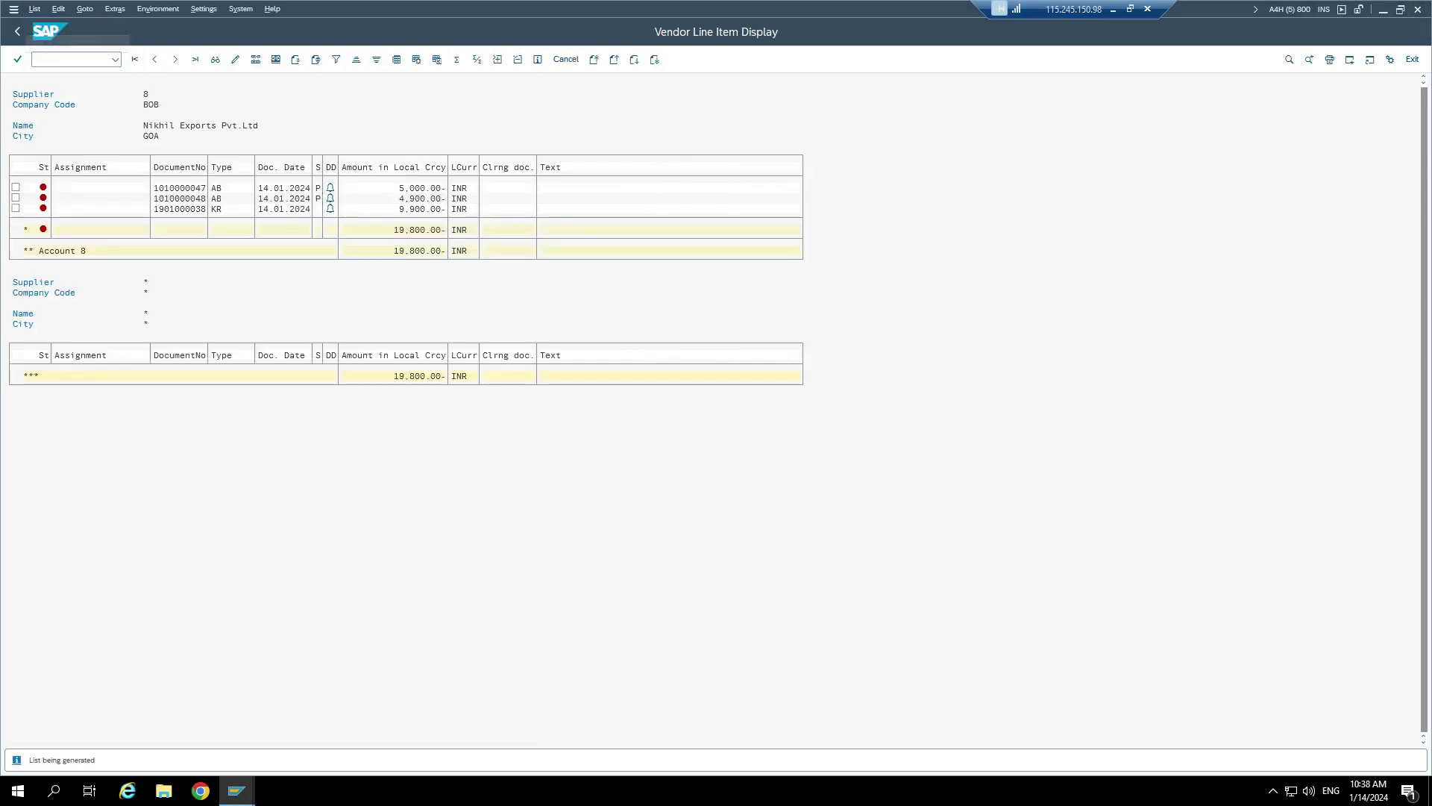
drag(395, 209, 370, 188)
click(370, 188)
- Start F-44 in a new session, enter the vendor account with special G/L indicator P, and load its open items
click(69, 60)
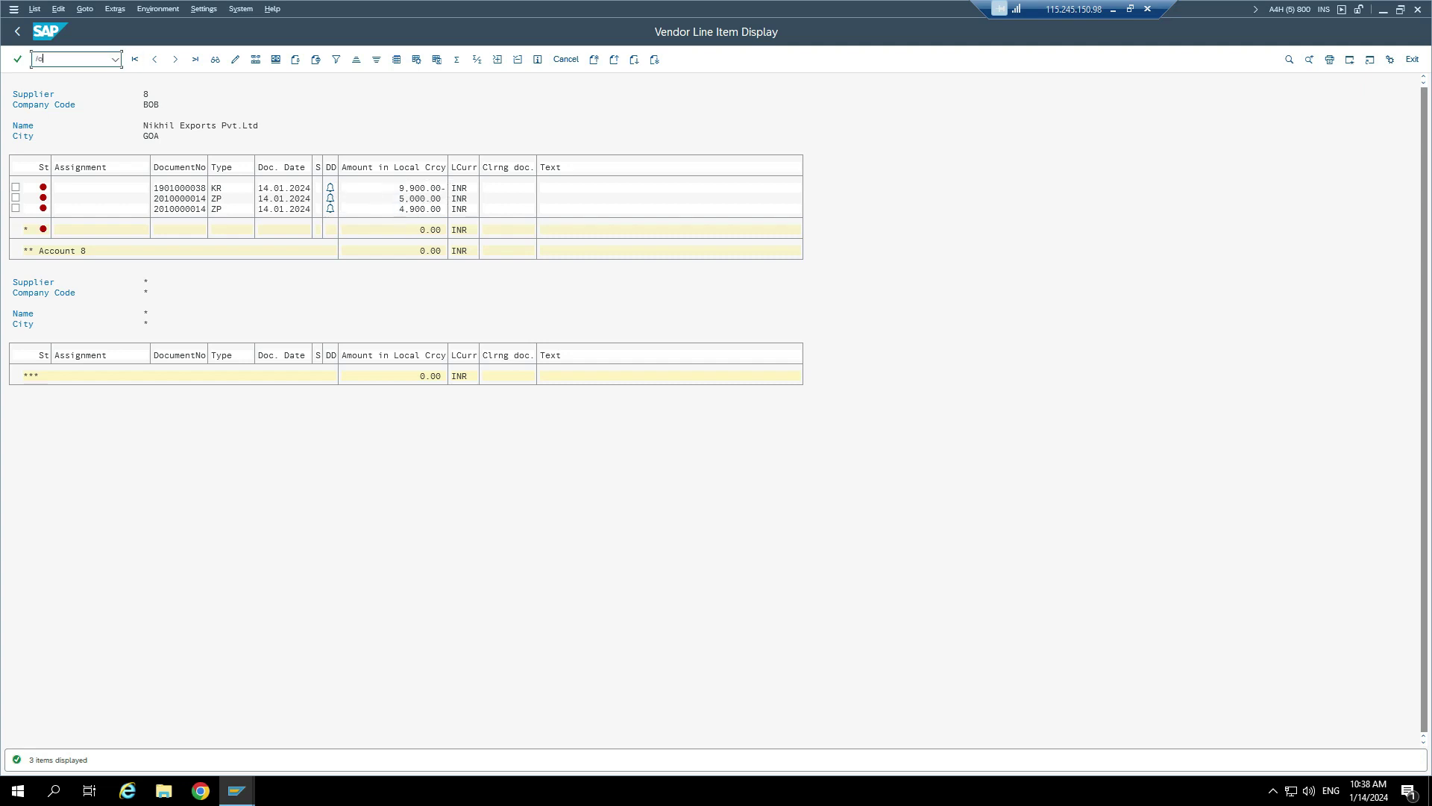
text(/of-44)
key(Return)
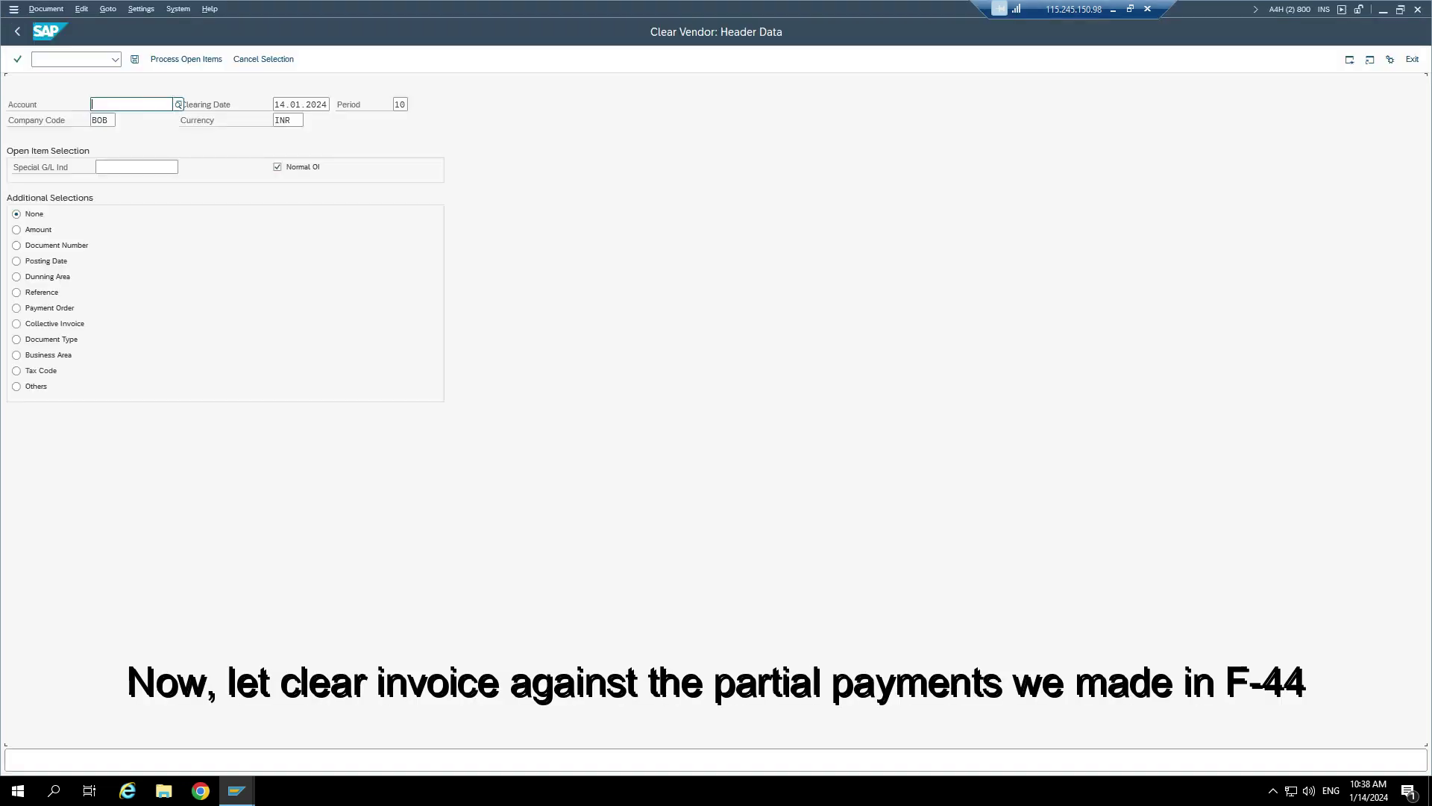
text(8)
click(177, 166)
key(Return)
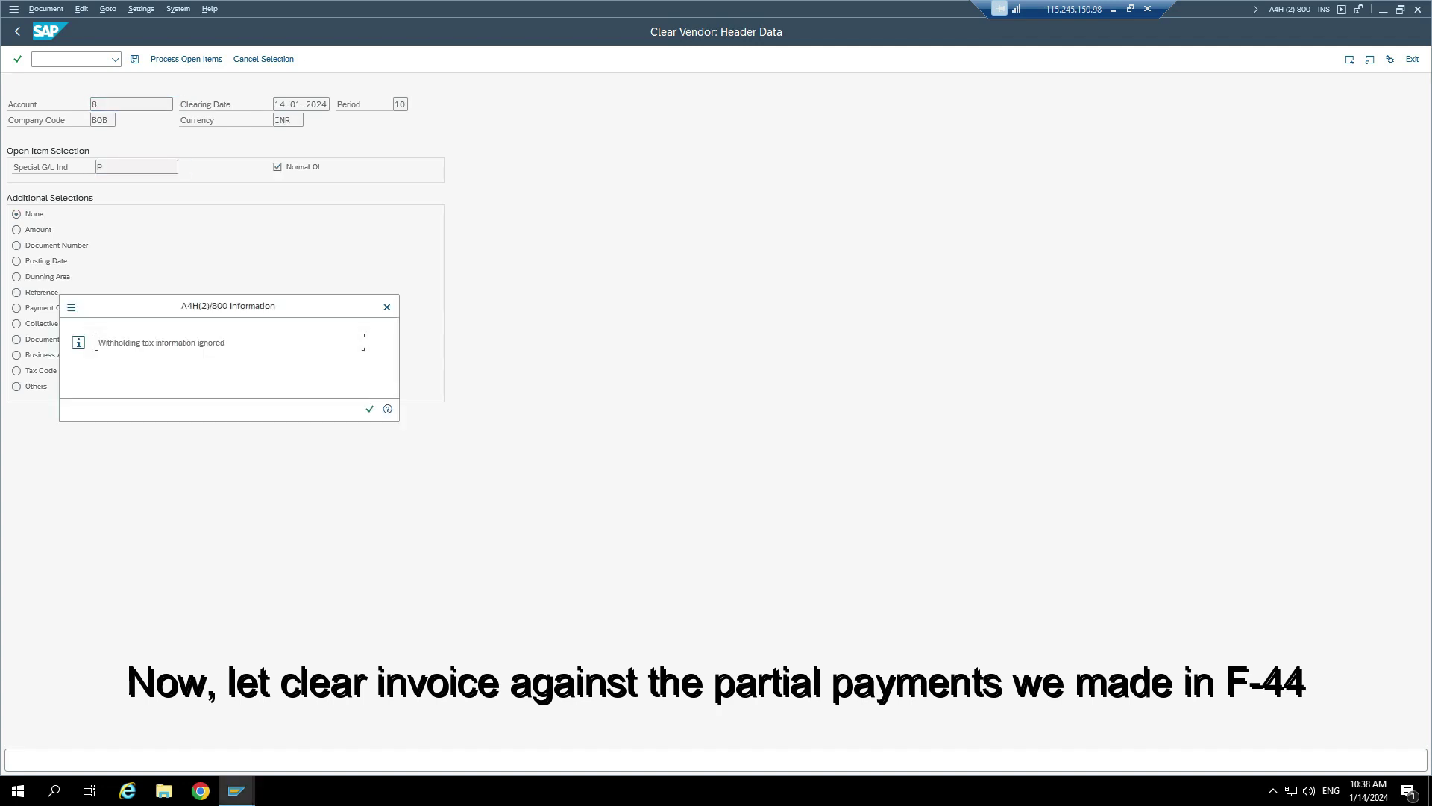
key(Return)
- Check the entered amount, open the document overview, simulate the clearing of the invoice against both partial payments and post it
drag(573, 606, 547, 605)
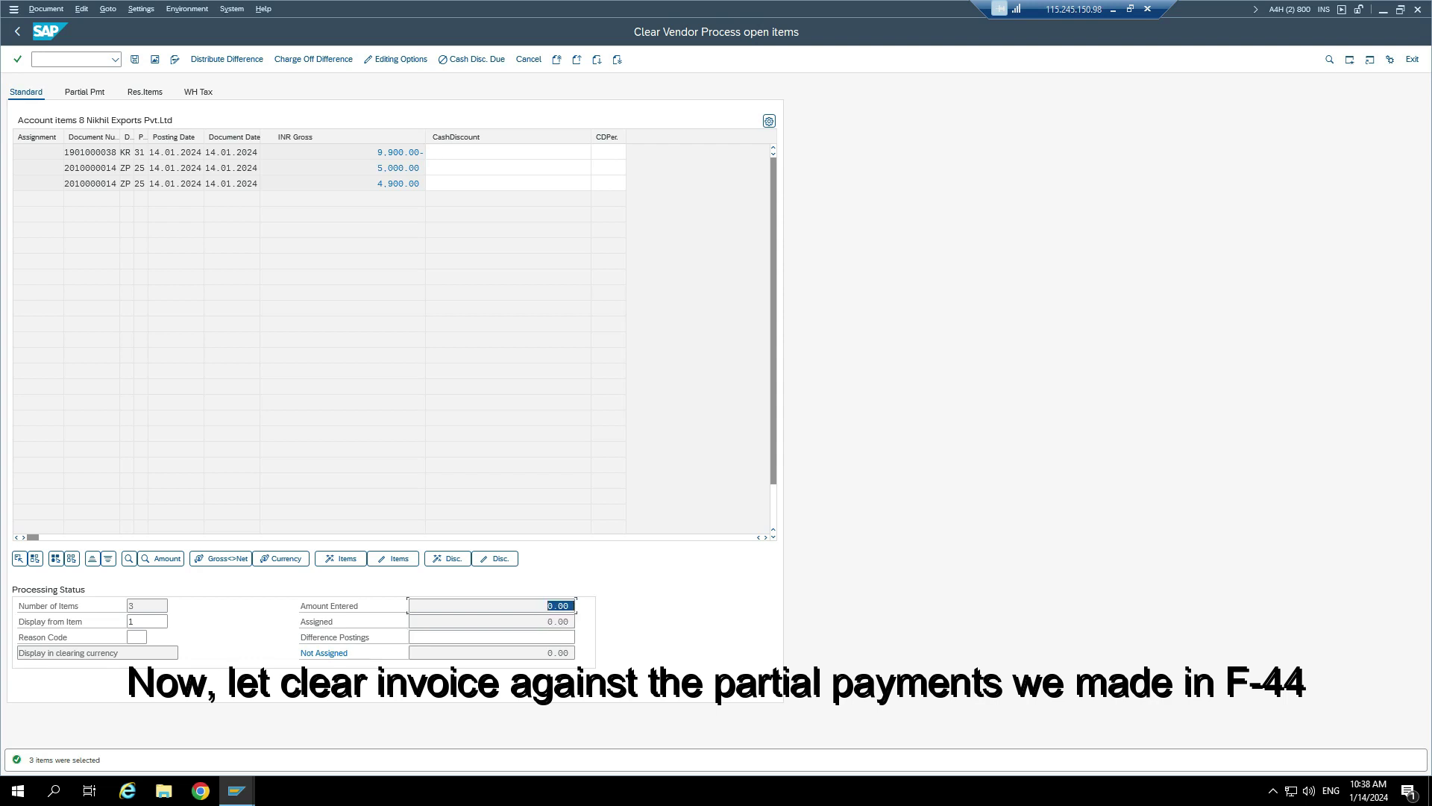
click(155, 59)
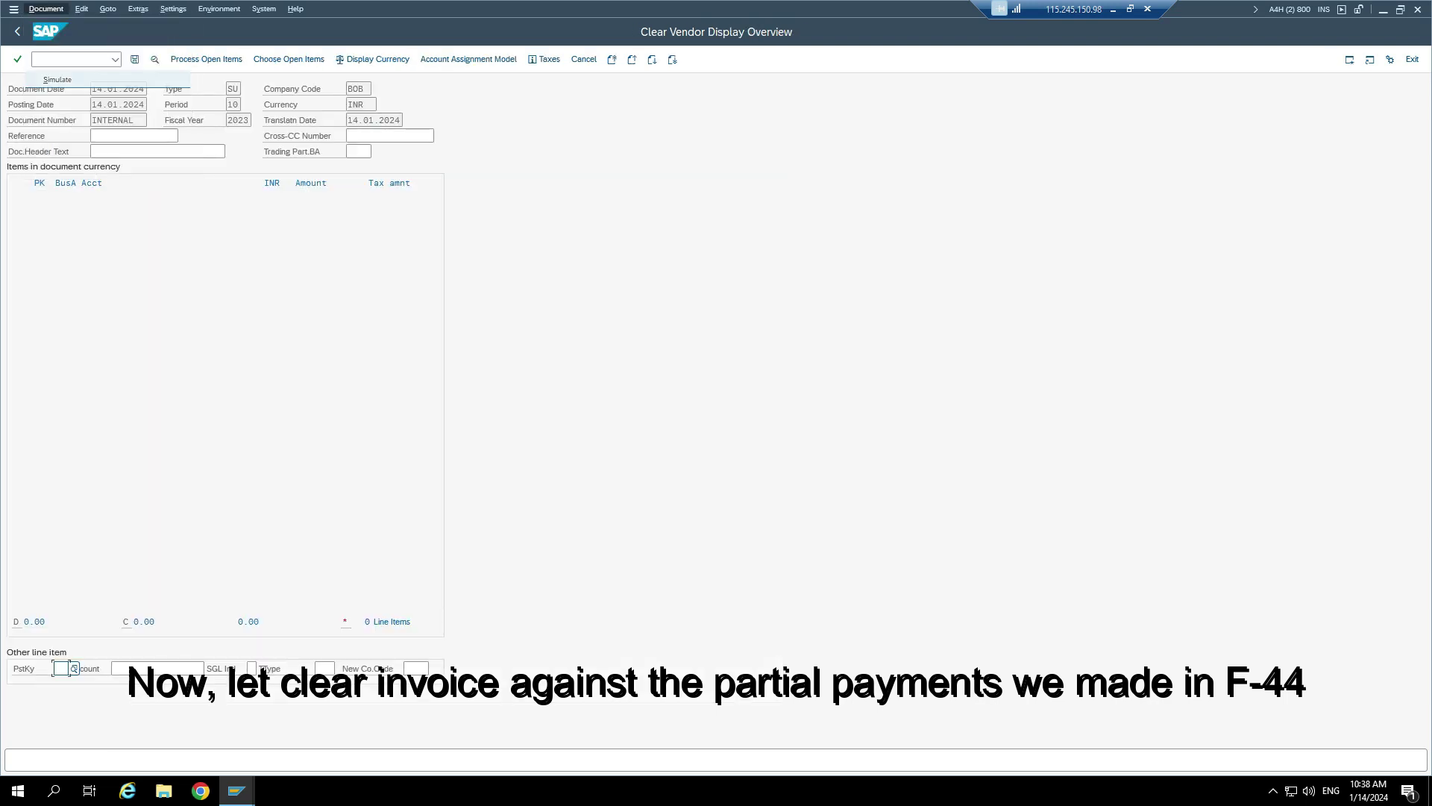
click(307, 214)
click(134, 59)
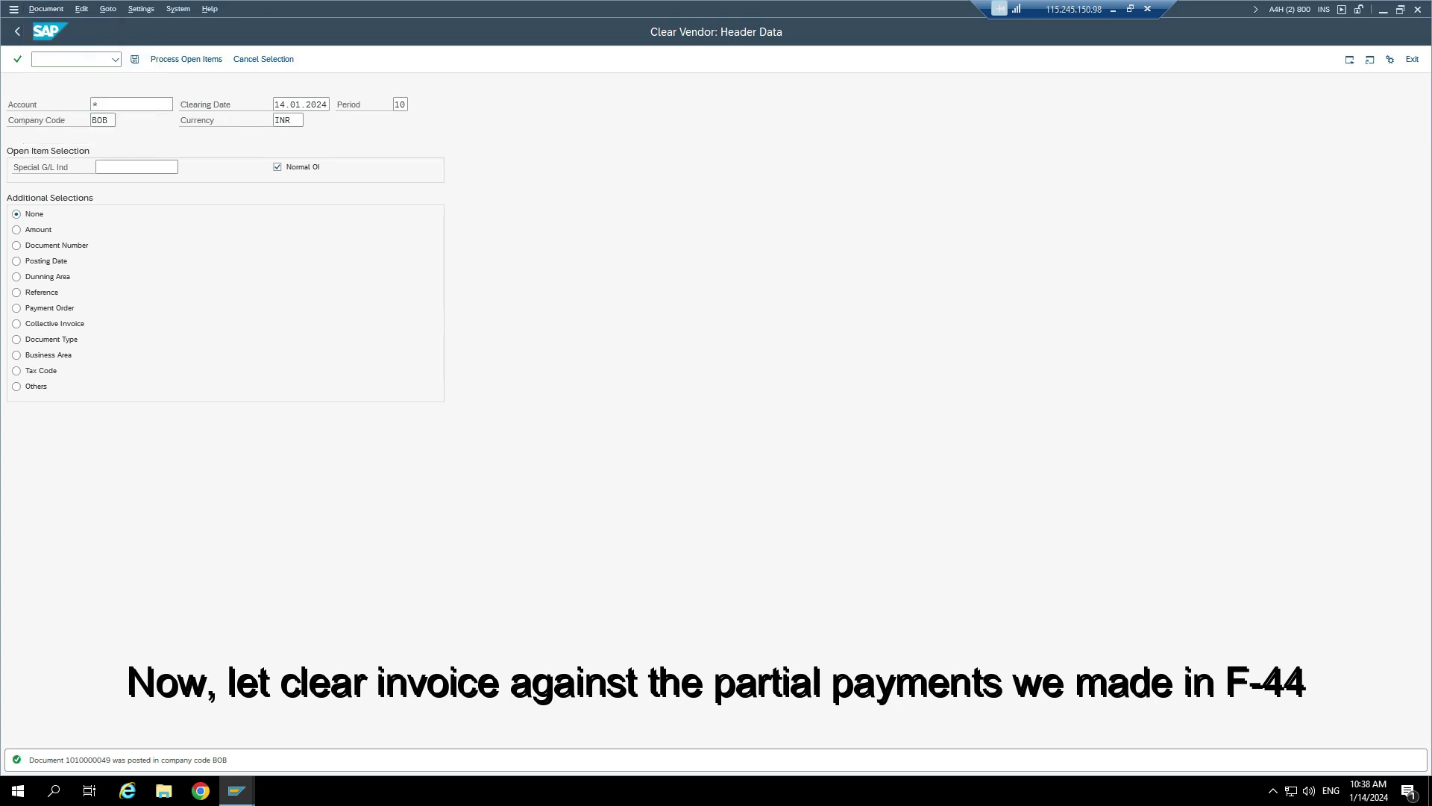
- Display the posted clearing document and rerun the vendor line item report in the other session
mouse_move(236, 790)
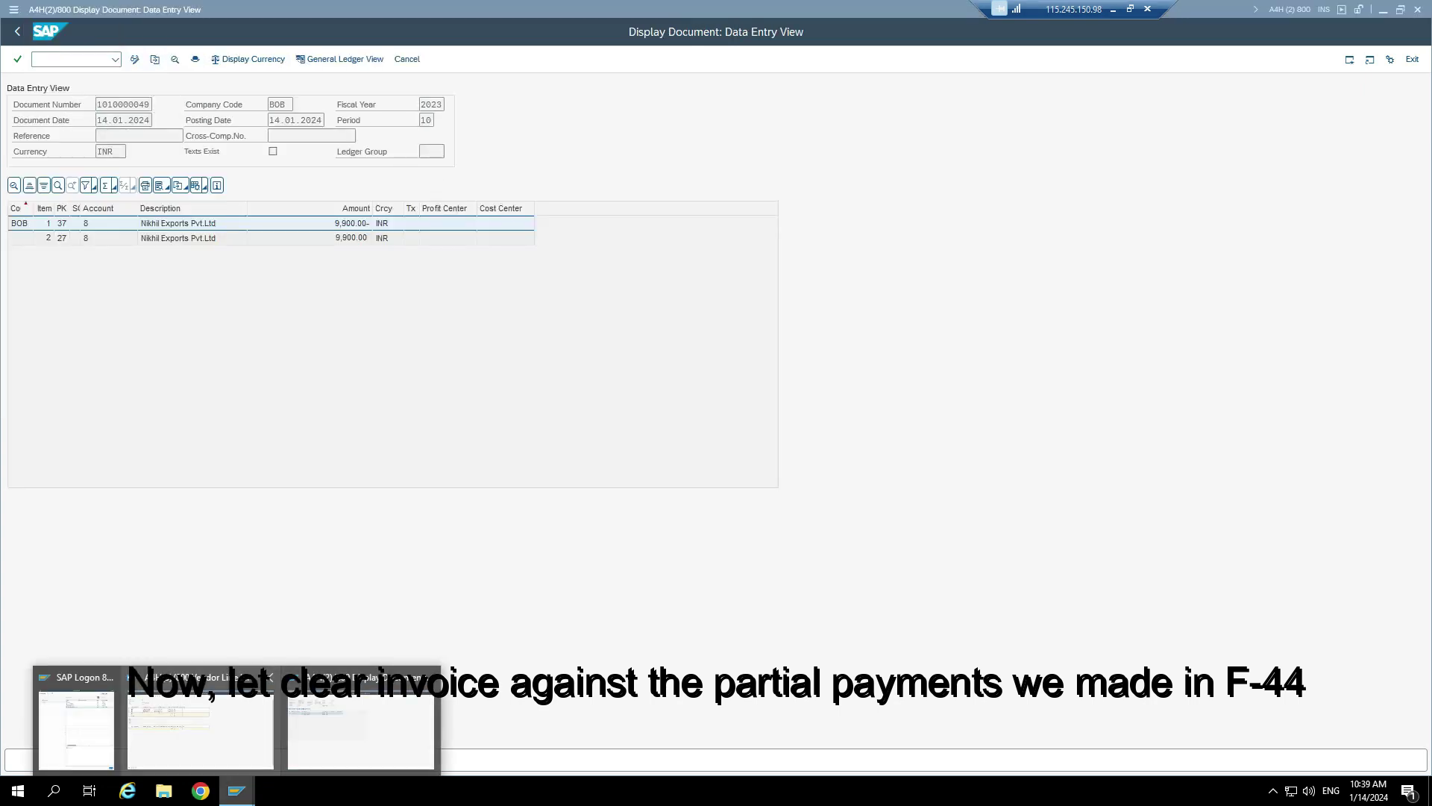
click(365, 712)
key(F3)
key(Return)
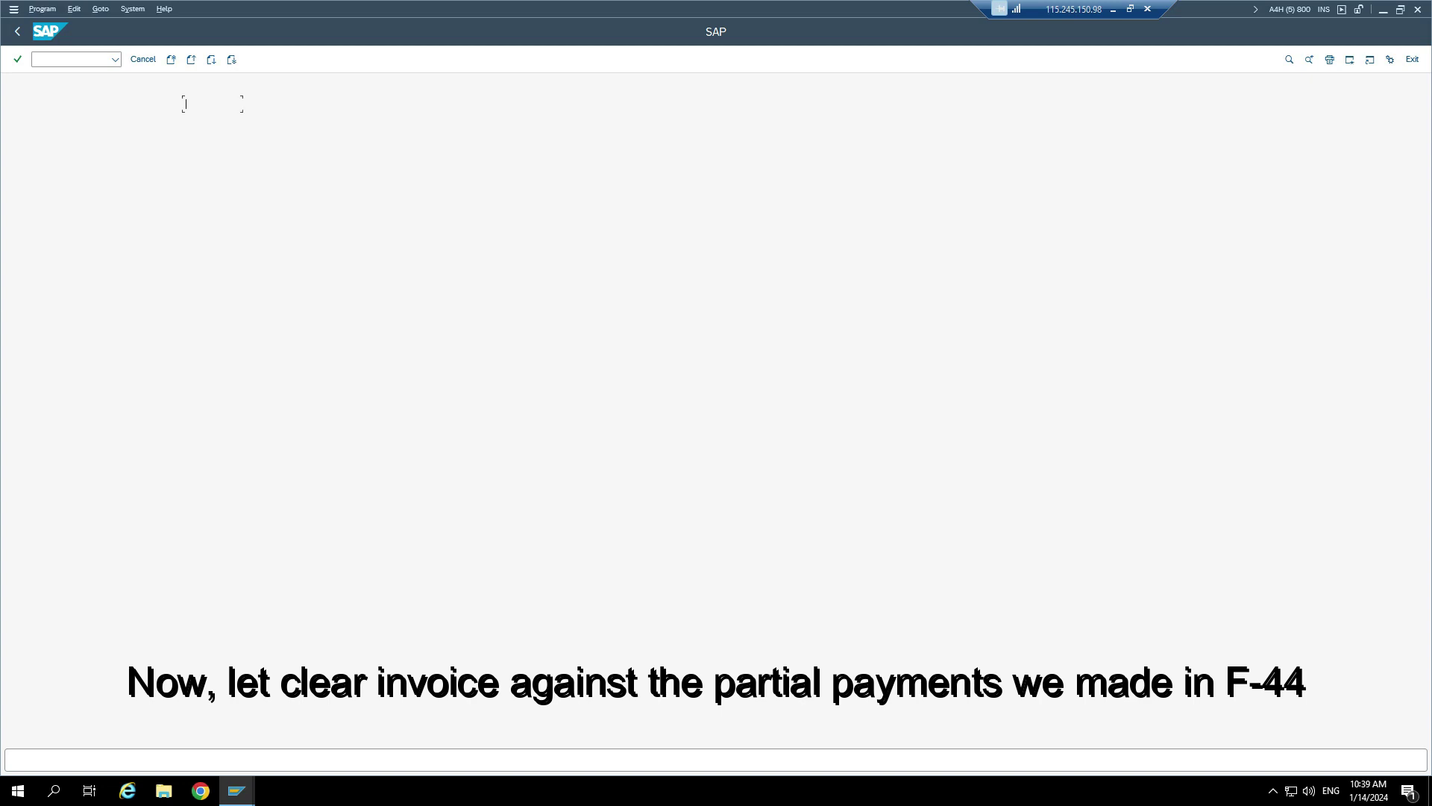